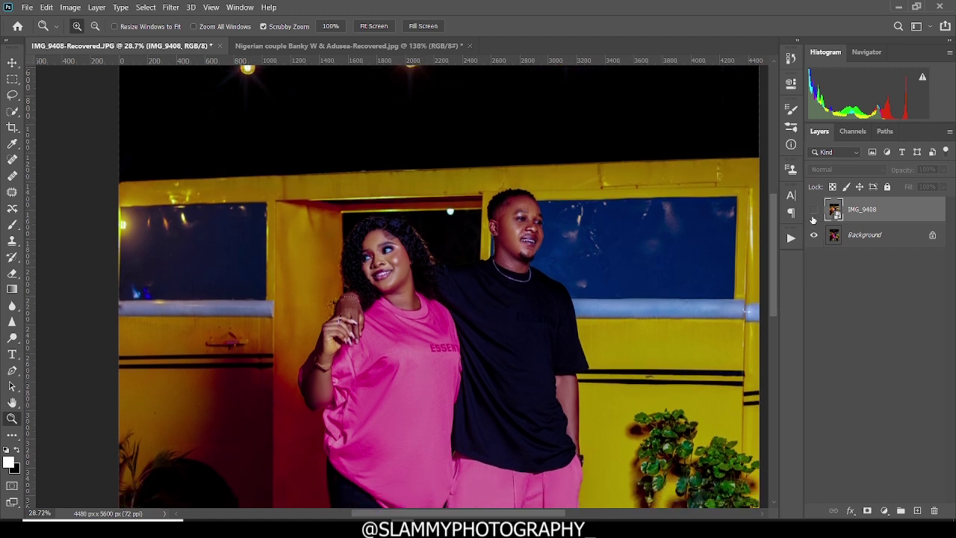
Show the IMG_9408 grade for comparison, fit the photo on screen, then hide IMG_9408 again
click(814, 210)
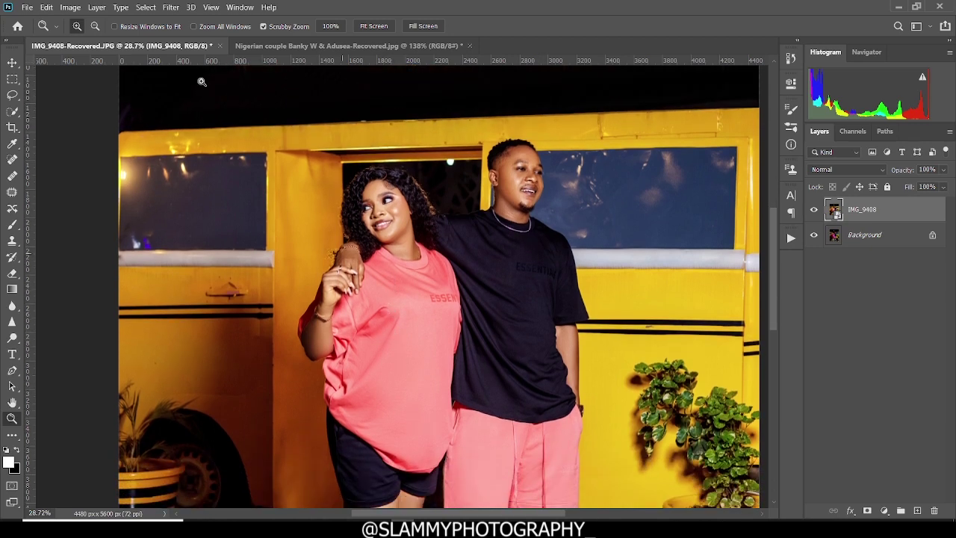
click(211, 7)
click(235, 117)
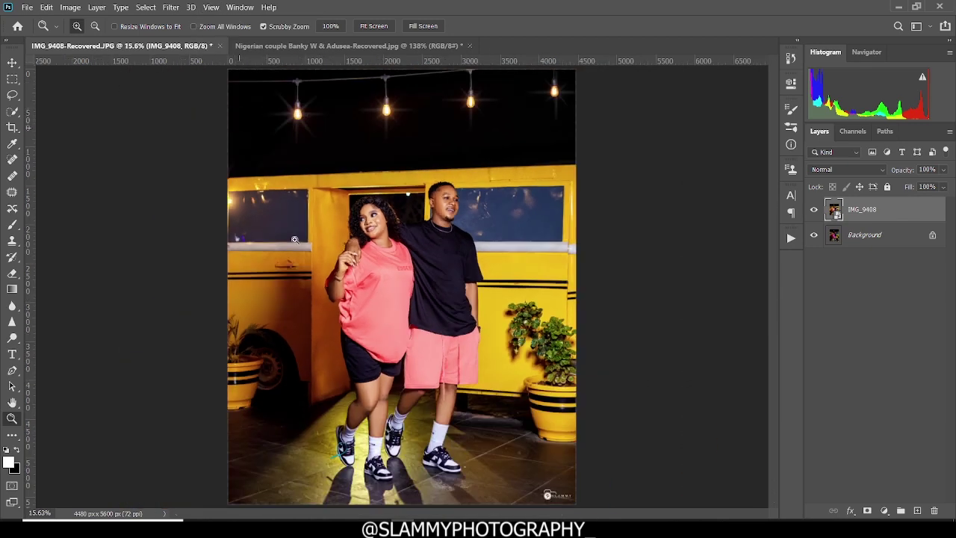
click(814, 210)
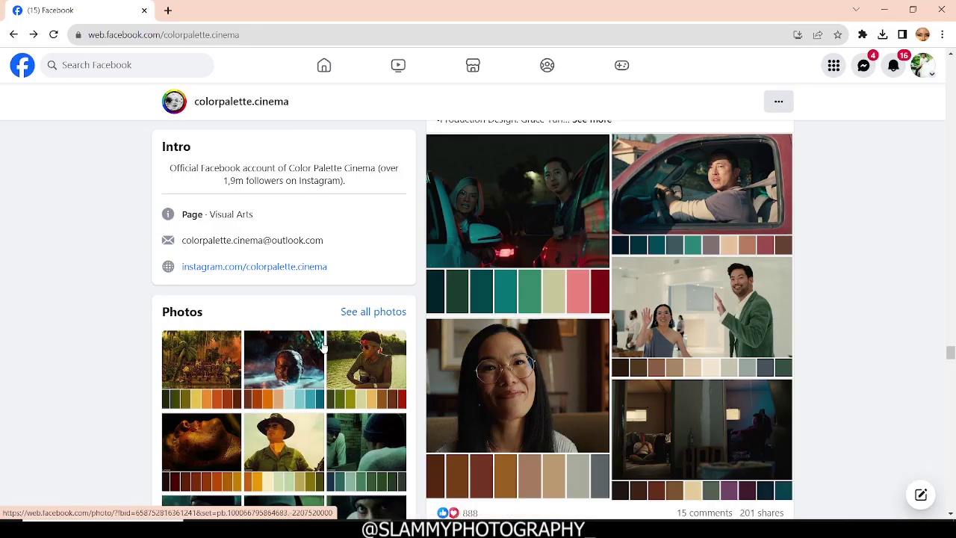
Browse the colorpalette.cinema feed and preview the photos in a palette post
scroll(324, 349, down, 2)
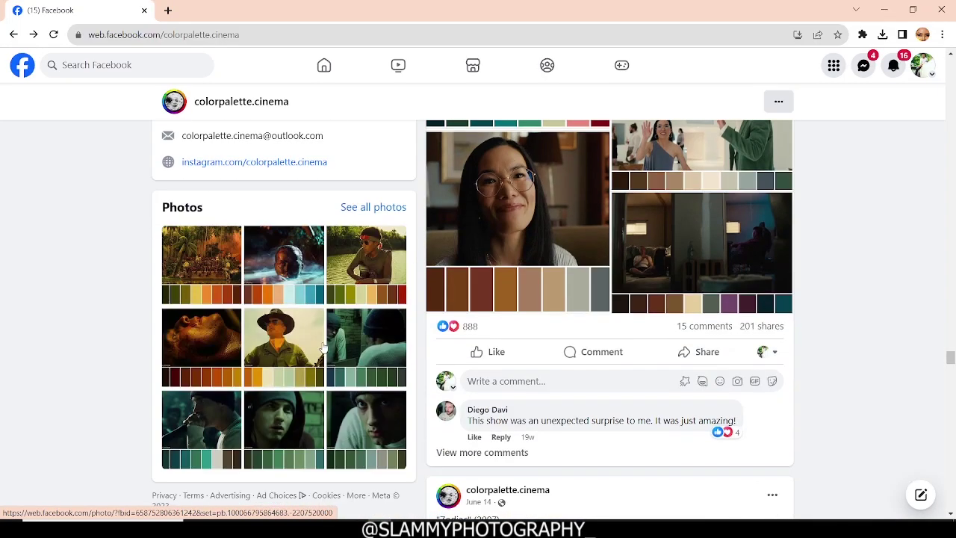
scroll(324, 349, up, 2)
scroll(553, 370, down, 10)
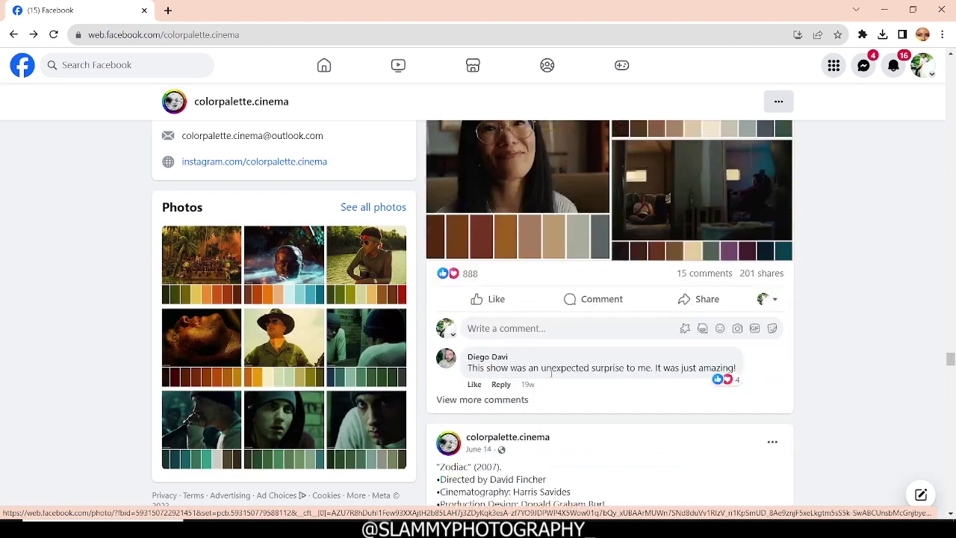
scroll(551, 383, down, 2)
scroll(540, 416, up, 8)
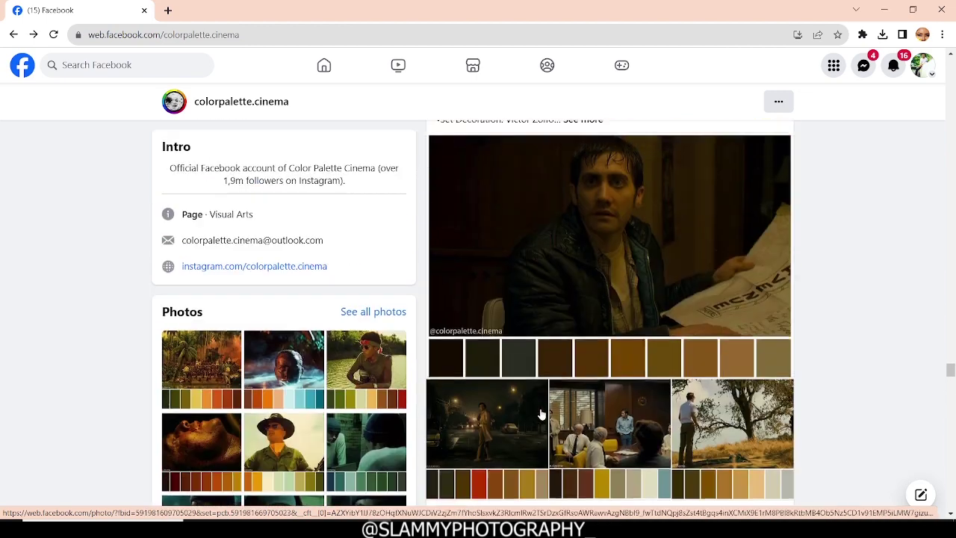
scroll(534, 415, up, 2)
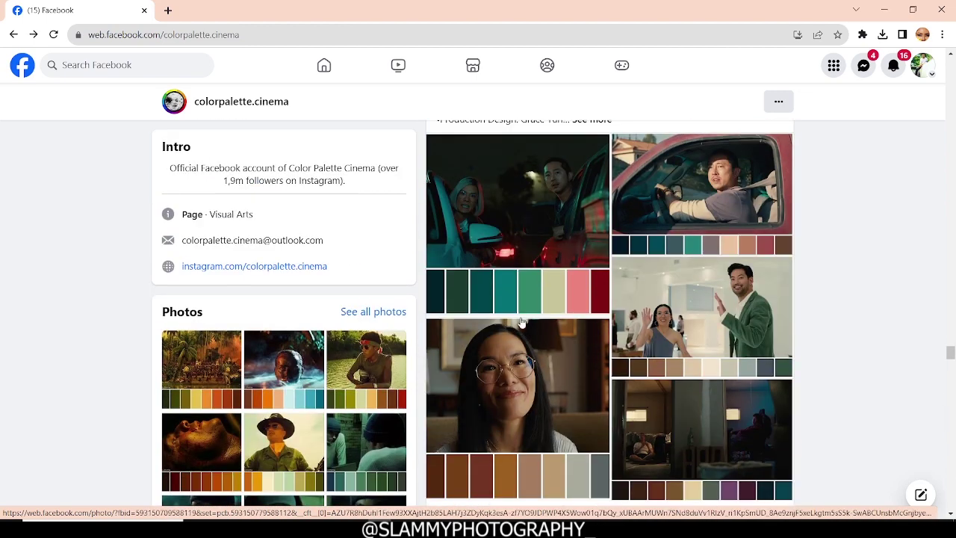
scroll(522, 329, down, 2)
click(512, 341)
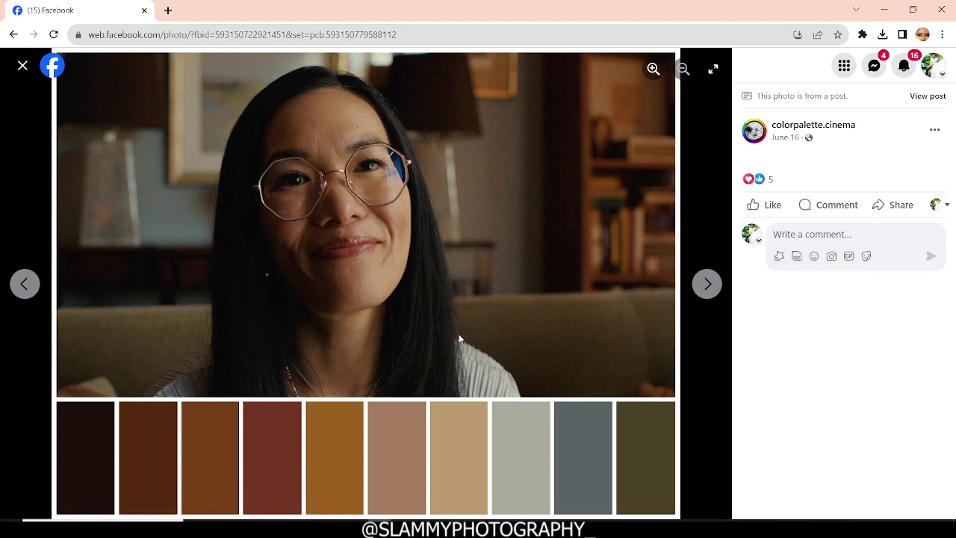
click(706, 287)
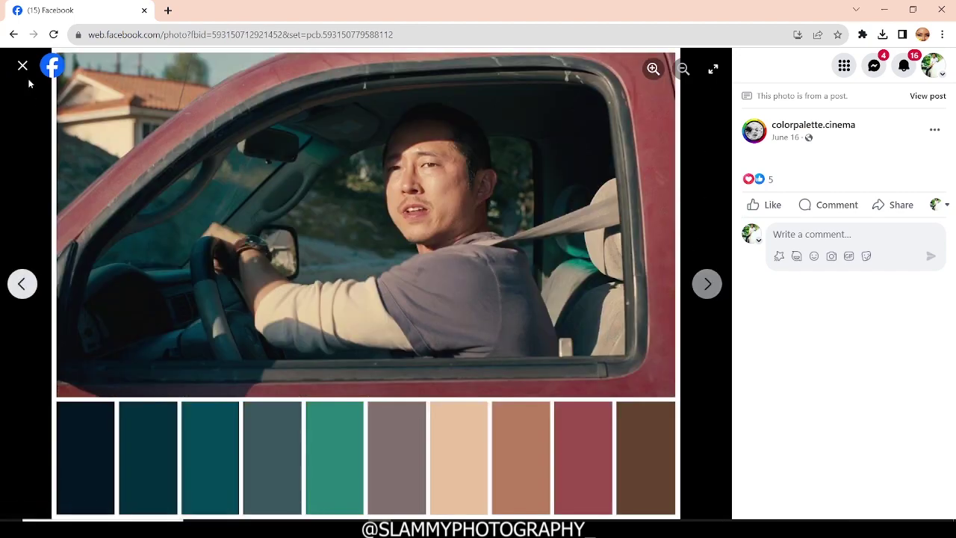
key(Escape)
Open the palette photo of the smiling woman in glasses
scroll(536, 432, down, 6)
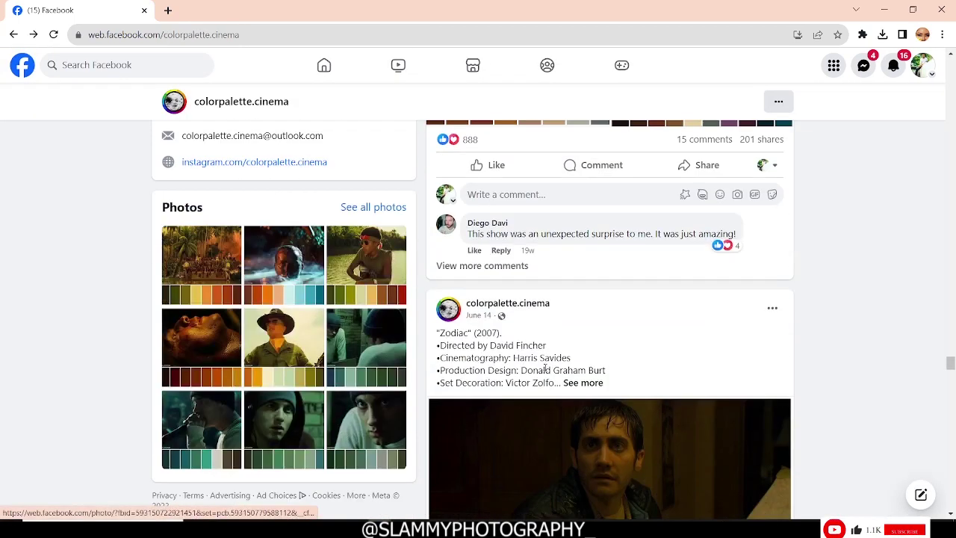
scroll(536, 432, down, 2)
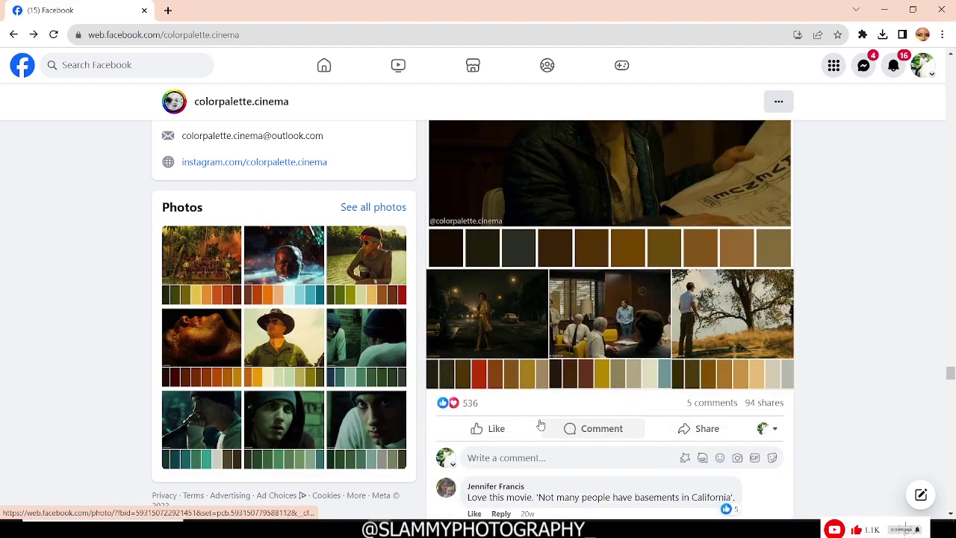
scroll(538, 427, down, 5)
scroll(538, 426, down, 2)
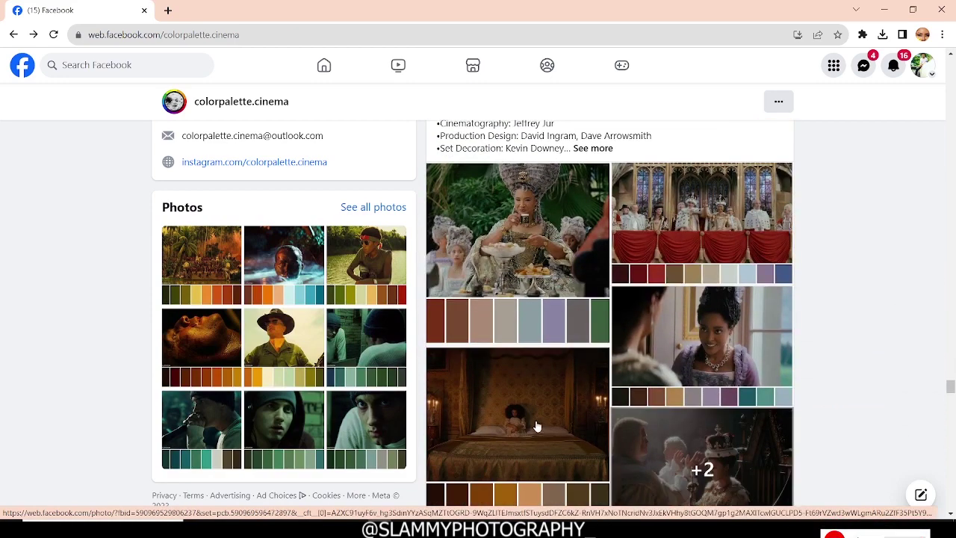
scroll(553, 432, up, 1)
scroll(556, 431, up, 15)
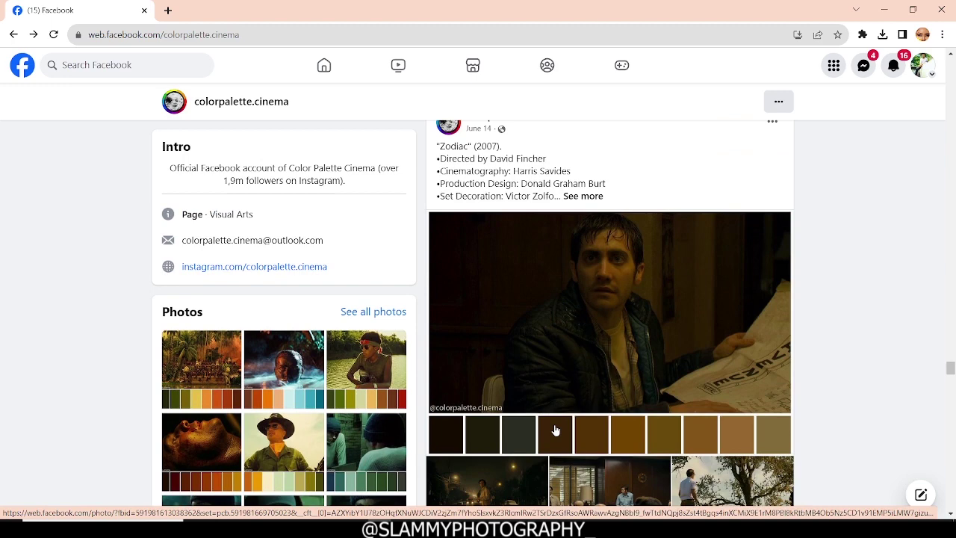
click(517, 429)
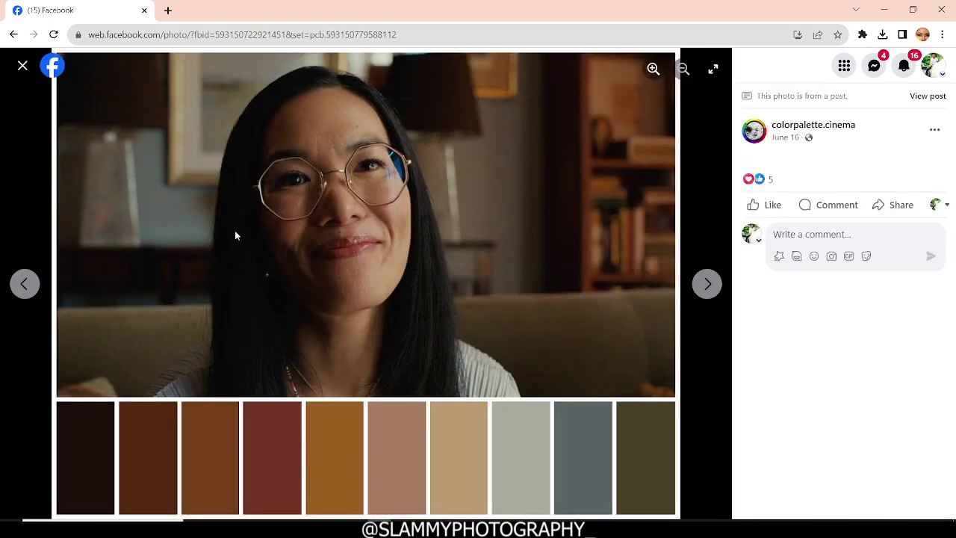
Save the woman-in-glasses palette image to Downloads and close the viewer
right_click(337, 204)
click(367, 223)
click(356, 497)
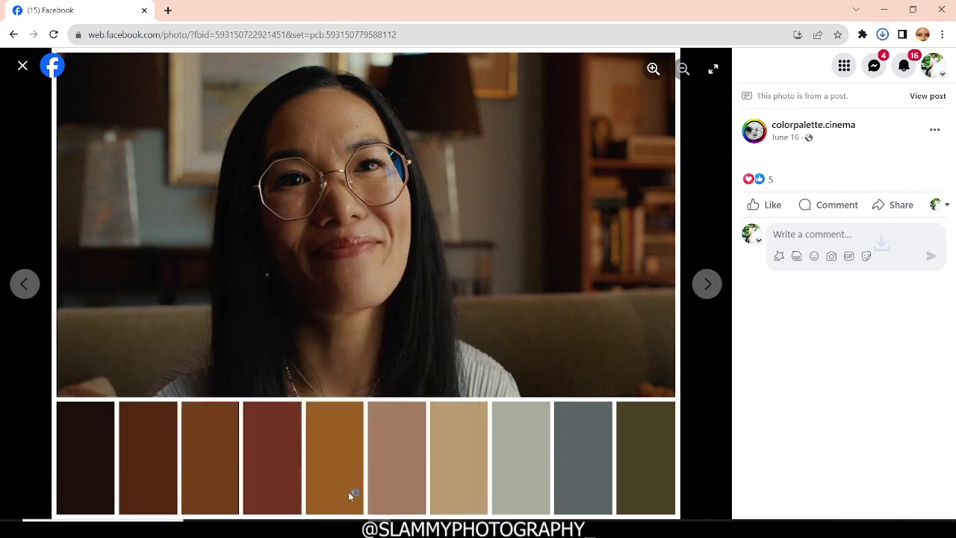
click(23, 66)
Save the night car scene palette image to Downloads and close the viewer
scroll(463, 279, up, 2)
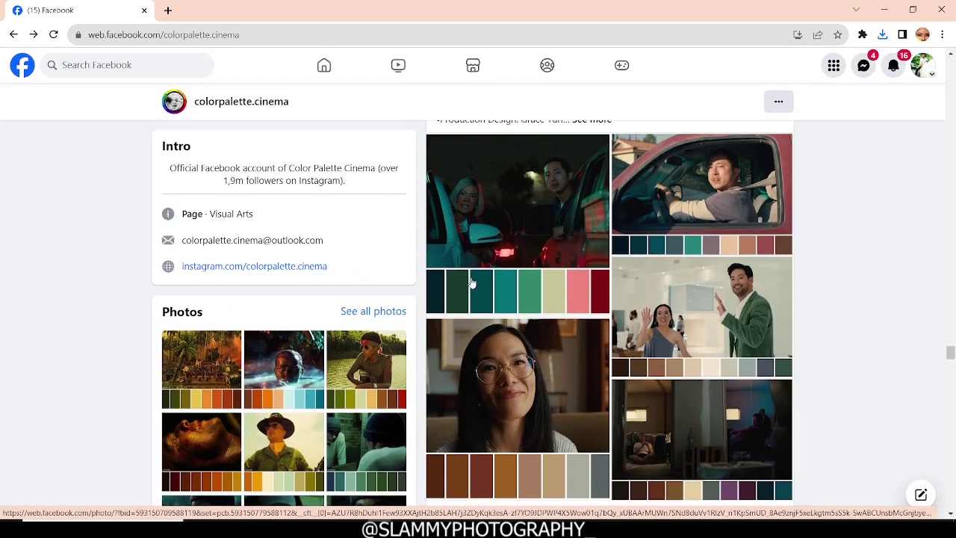
click(495, 244)
right_click(349, 273)
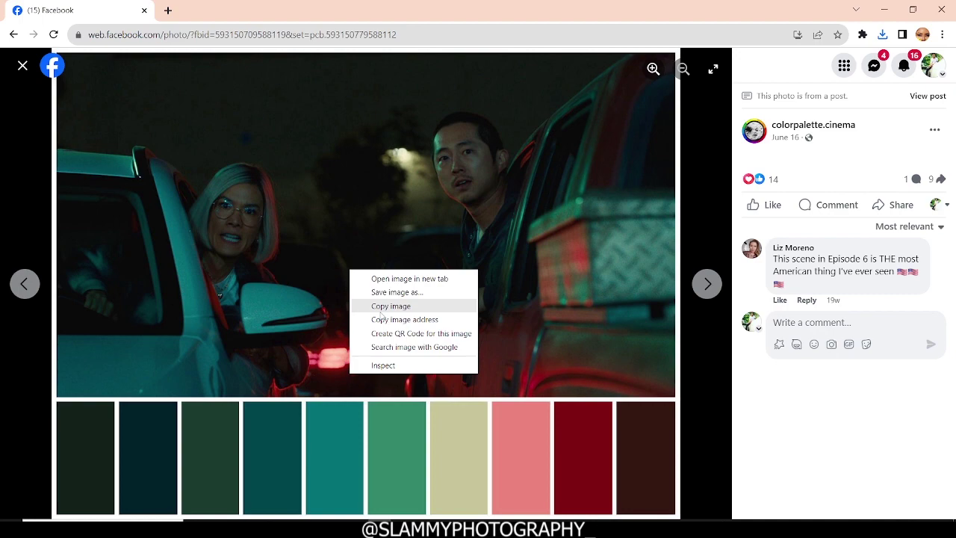
click(390, 300)
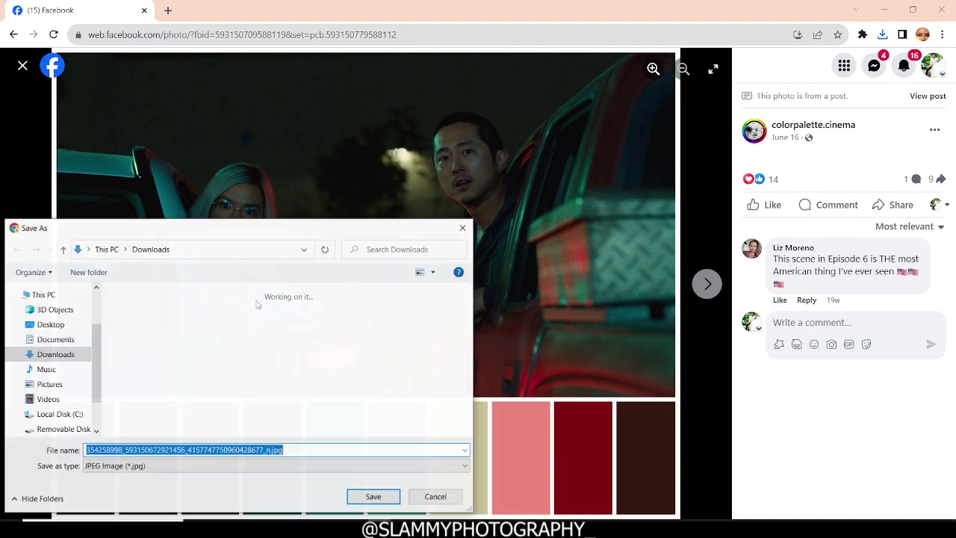
key(Return)
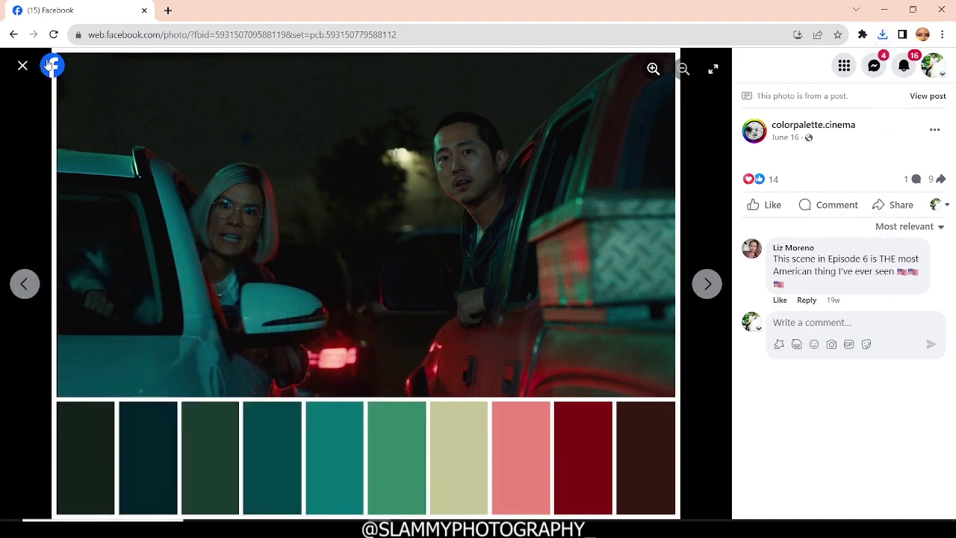
click(22, 65)
scroll(614, 321, down, 15)
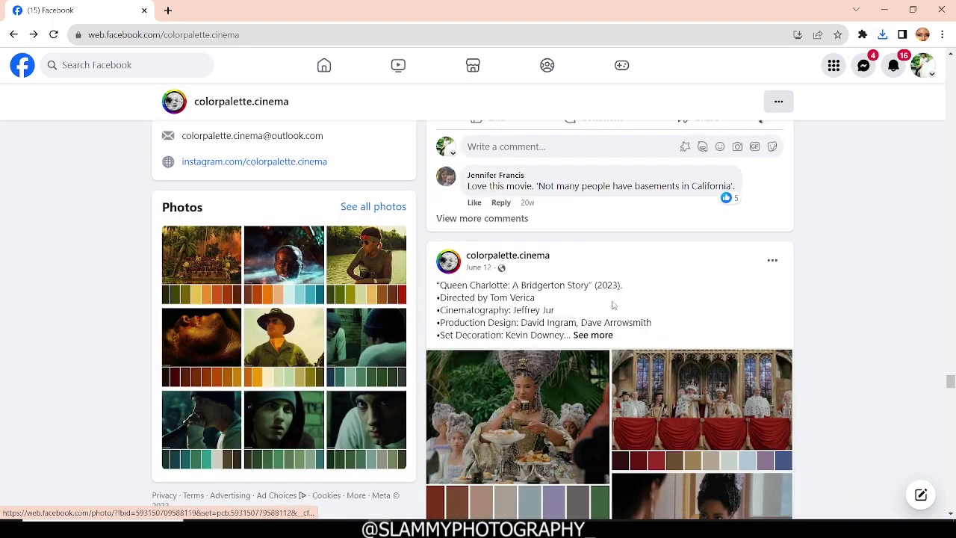
scroll(613, 304, down, 5)
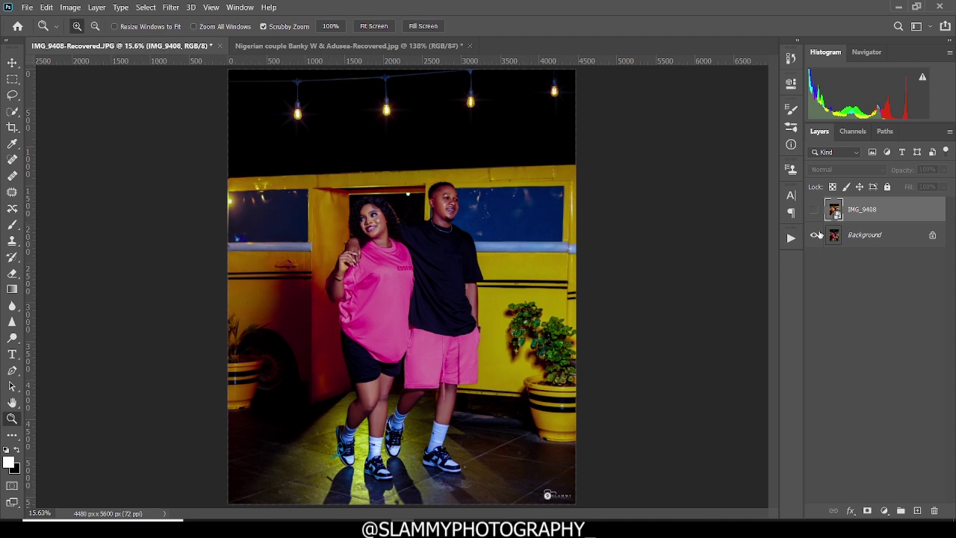
Delete the IMG_9408 layer and duplicate the Background layer
click(815, 210)
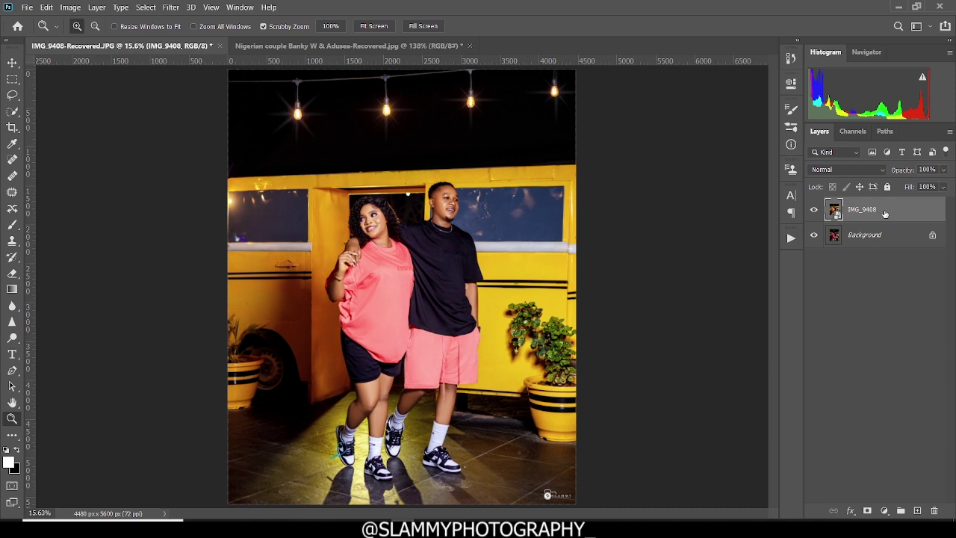
drag(885, 215, 934, 510)
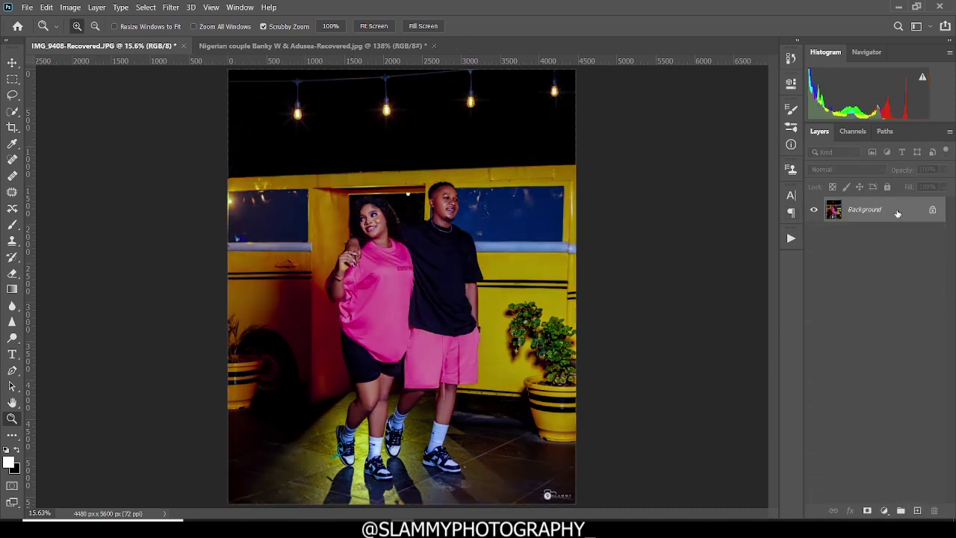
drag(901, 212, 917, 511)
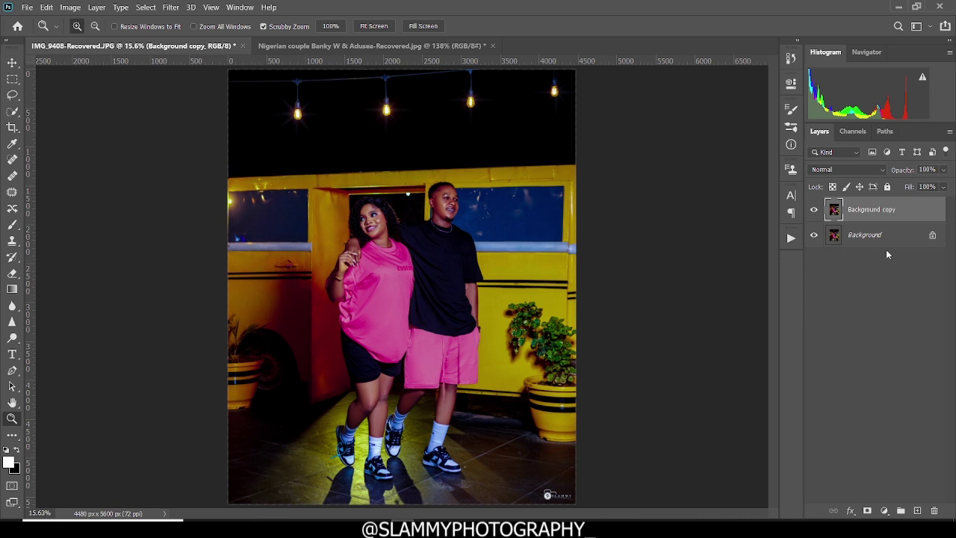
Rename the Background copy layer to 'color grade'
double_click(885, 211)
text(color grade)
key(Return)
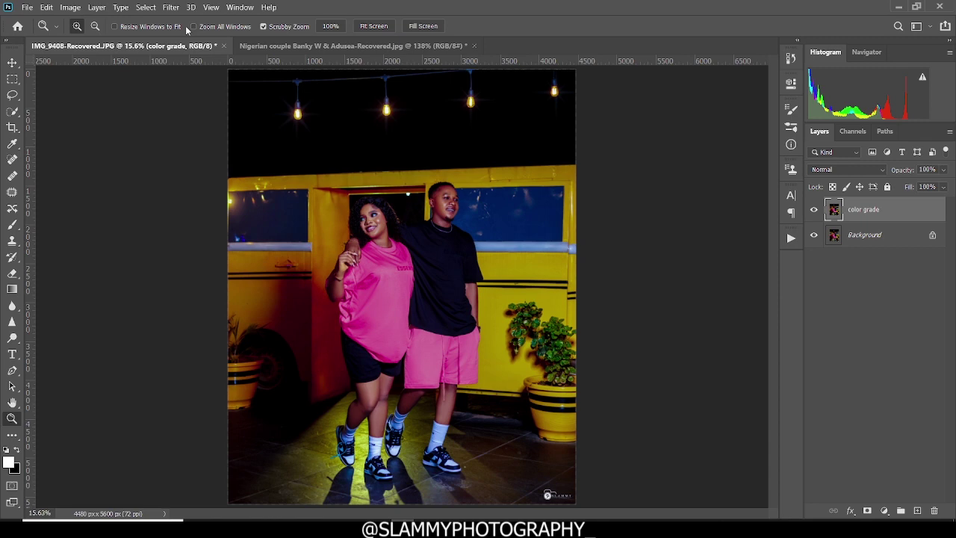
Launch Filter > Retouch4me > Retouch4me Color Match on the color grade layer
click(171, 7)
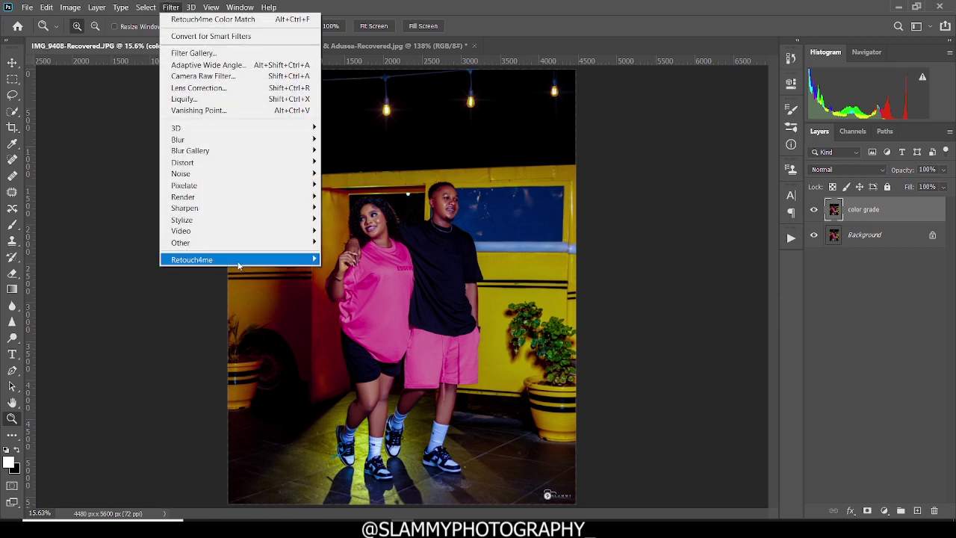
mouse_move(230, 263)
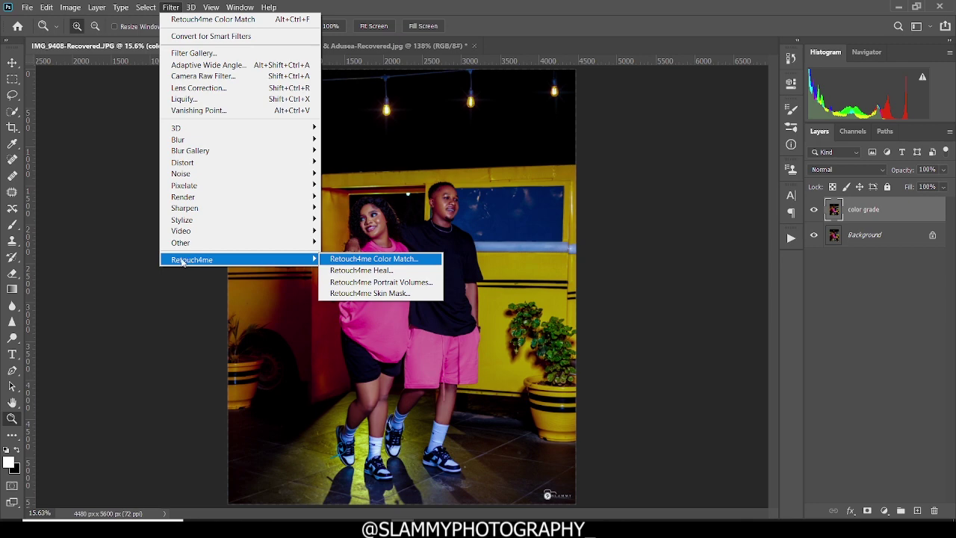
click(349, 259)
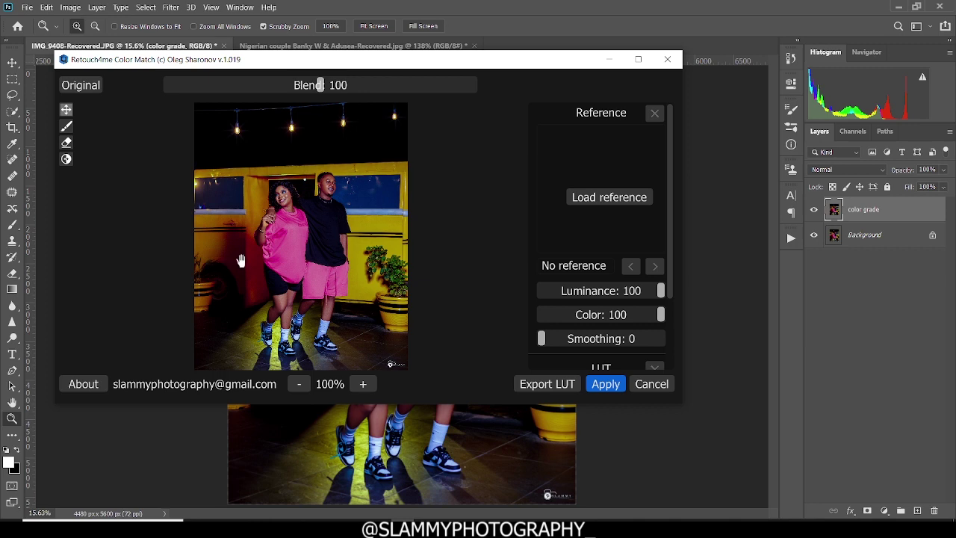
Load the woman-in-glasses palette image from Downloads as reference and compare with the original
click(579, 203)
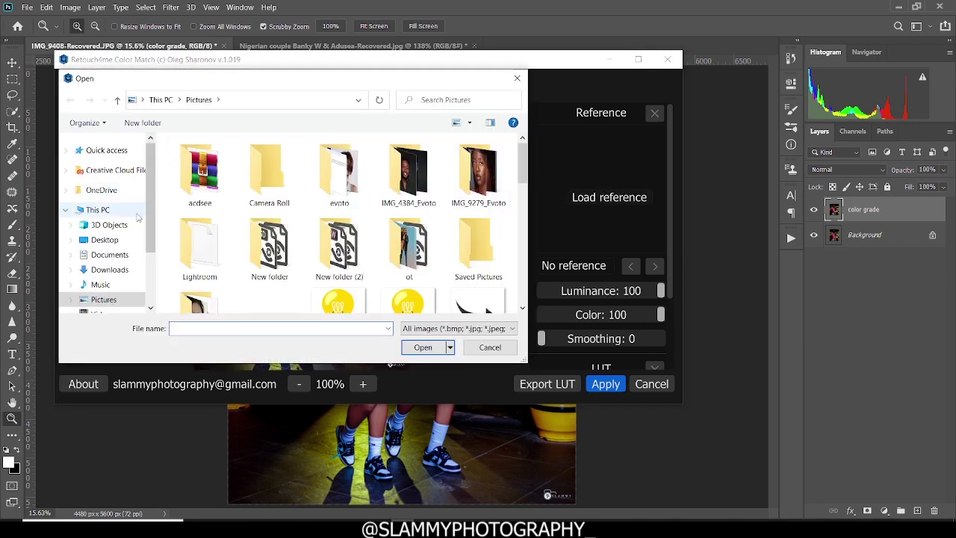
click(110, 270)
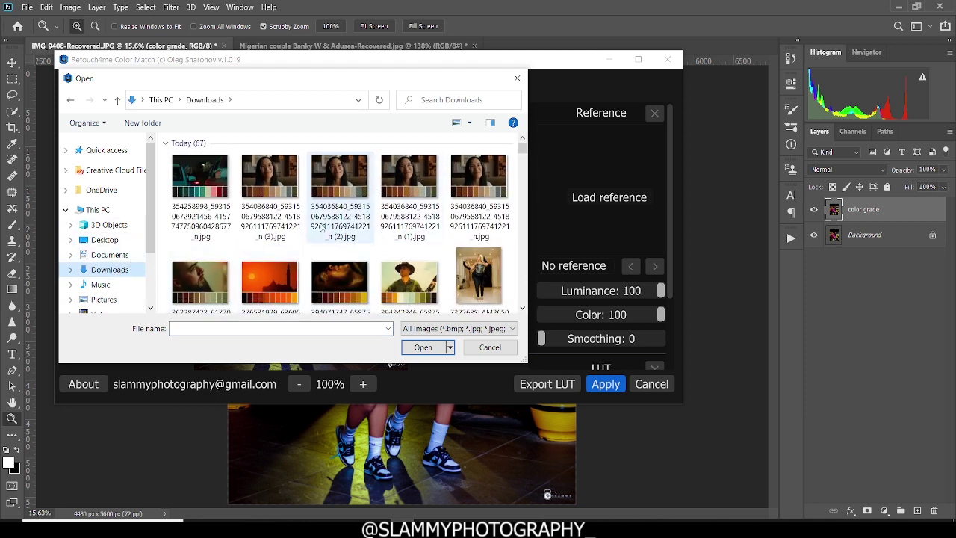
click(243, 196)
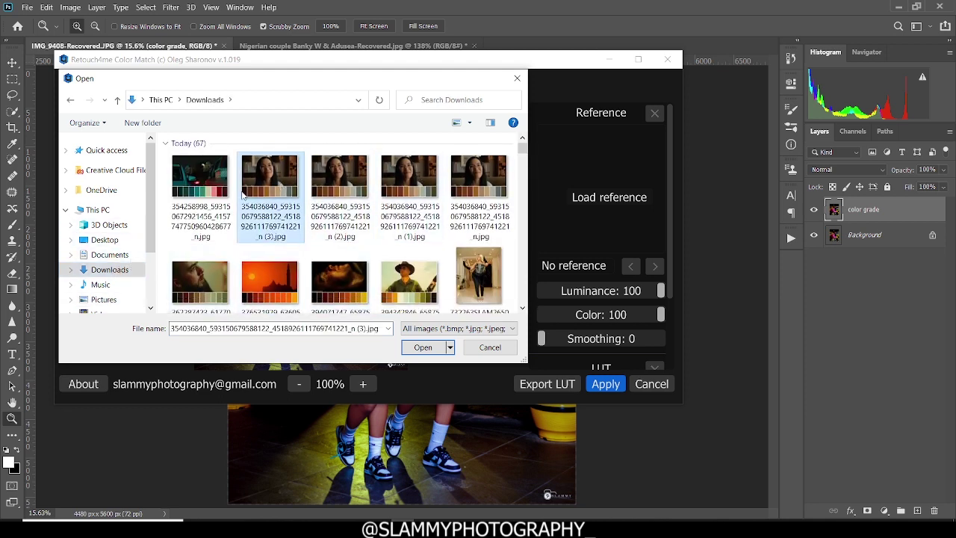
click(423, 347)
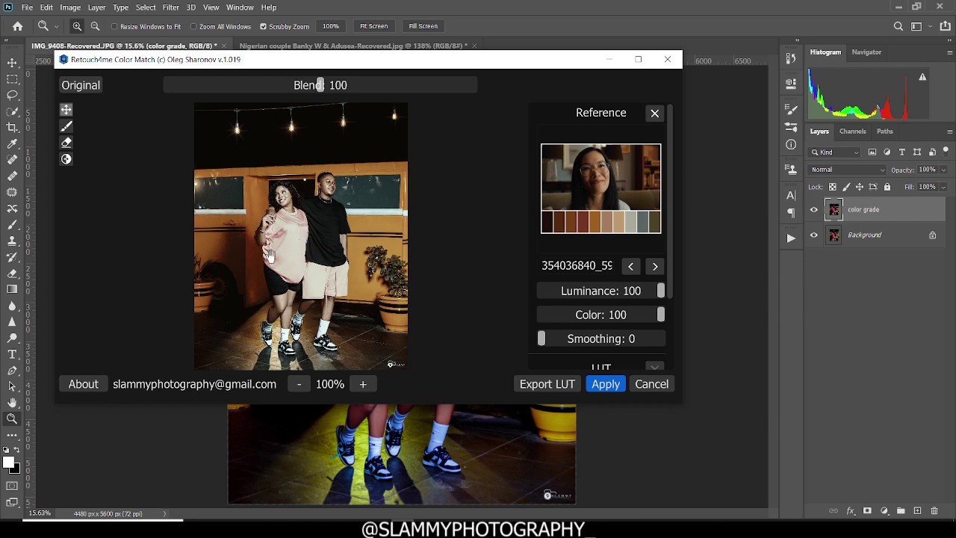
drag(325, 288, 326, 287)
Adjust the Color Match sliders to Luminance 51 and Color 77
click(588, 293)
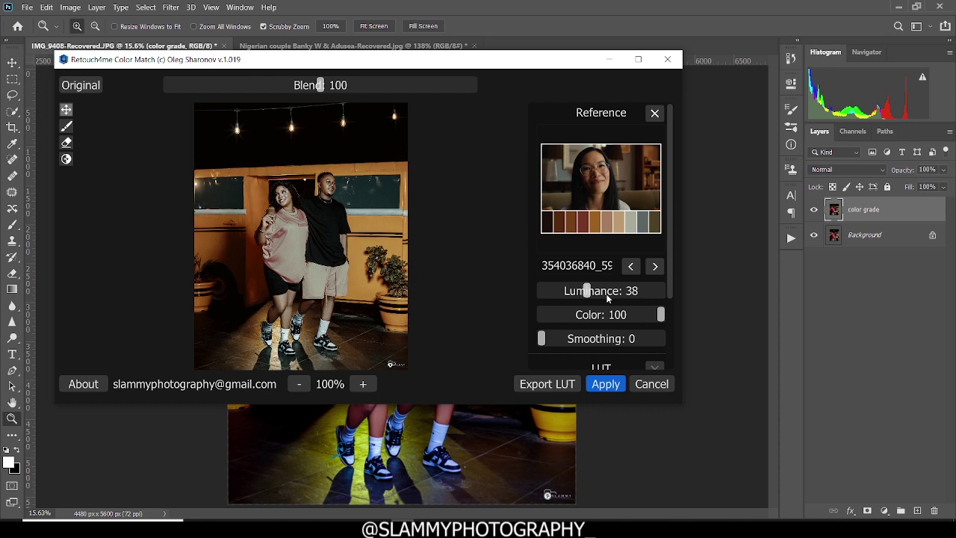
scroll(621, 298, up, 1)
click(603, 294)
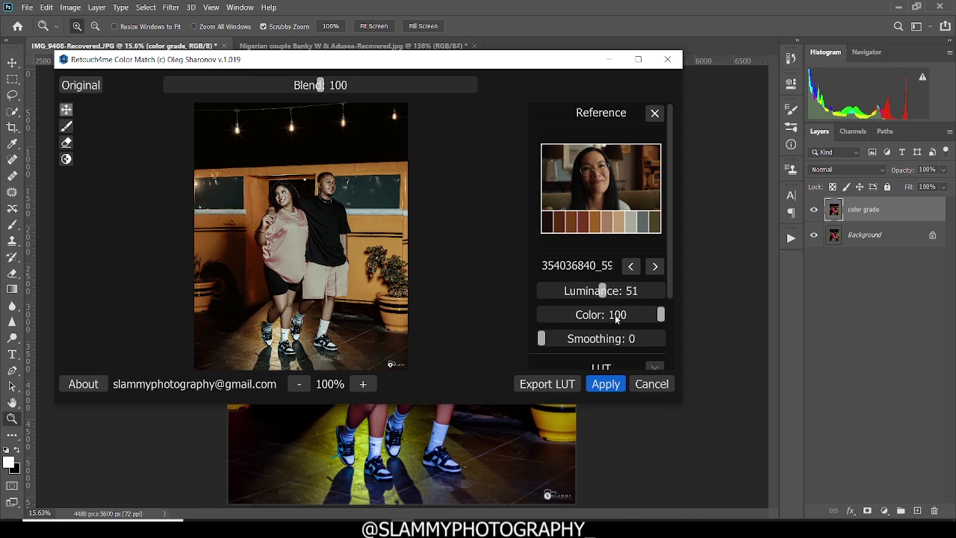
click(616, 317)
click(634, 314)
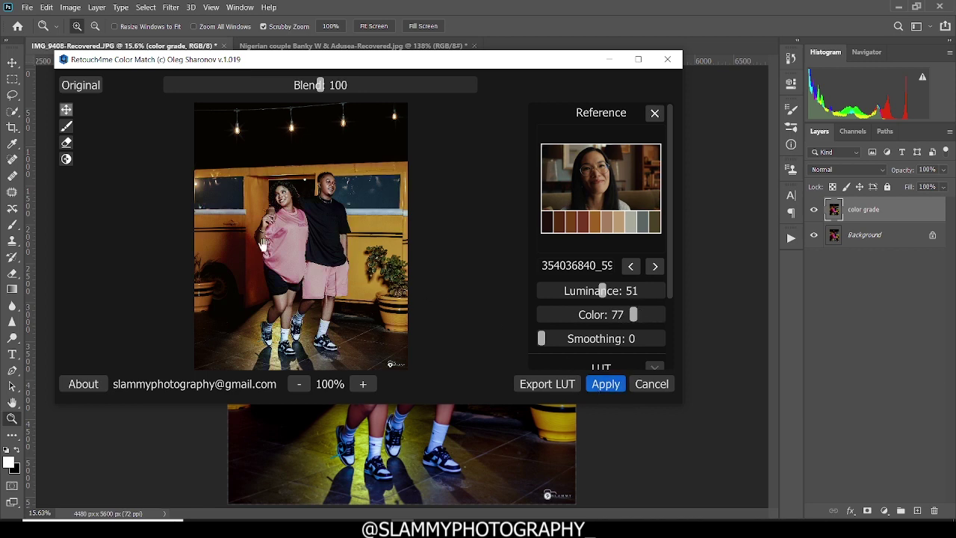
click(232, 267)
Replace the reference image with the orange sunset palette image
click(655, 112)
click(613, 199)
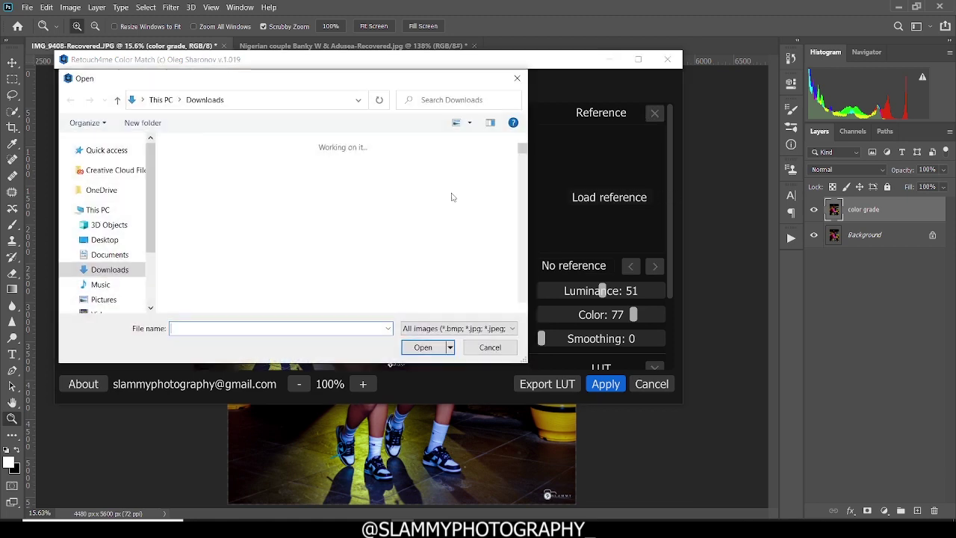
click(278, 284)
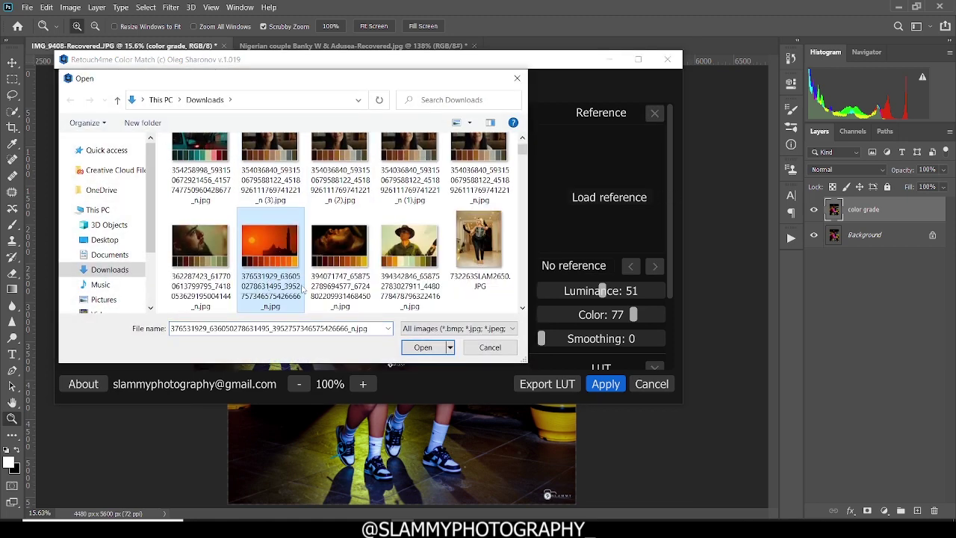
click(408, 347)
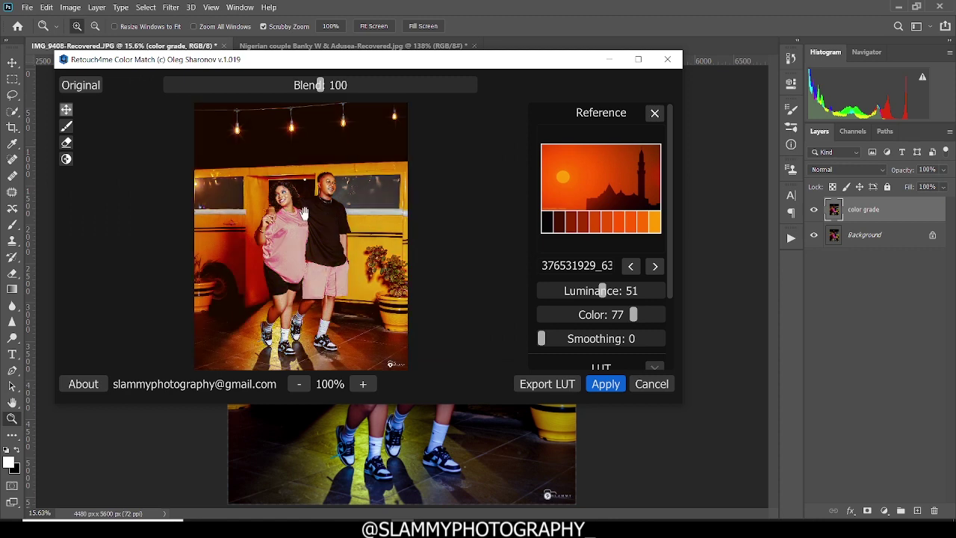
Set Luminance to 37 and Color to 41, then compare with the original
click(575, 292)
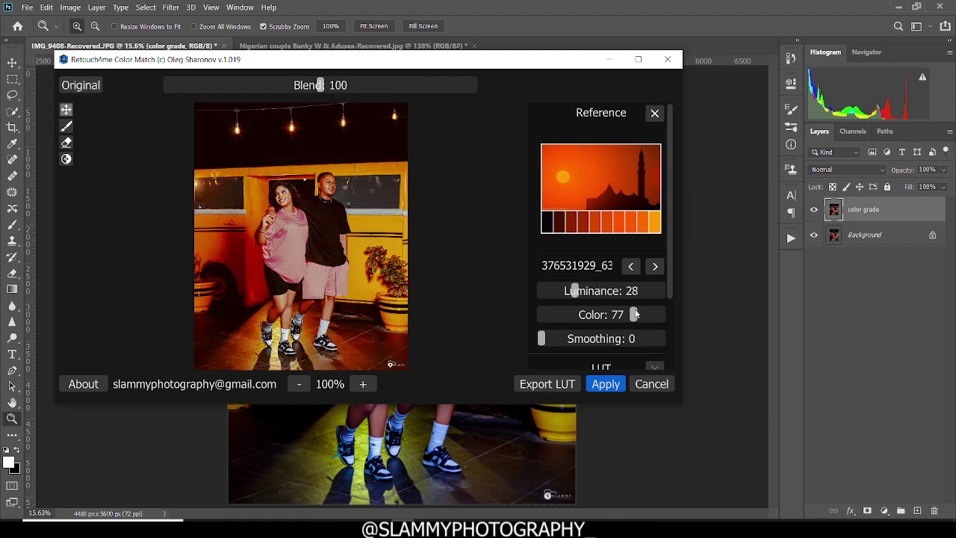
click(590, 315)
drag(581, 294, 598, 294)
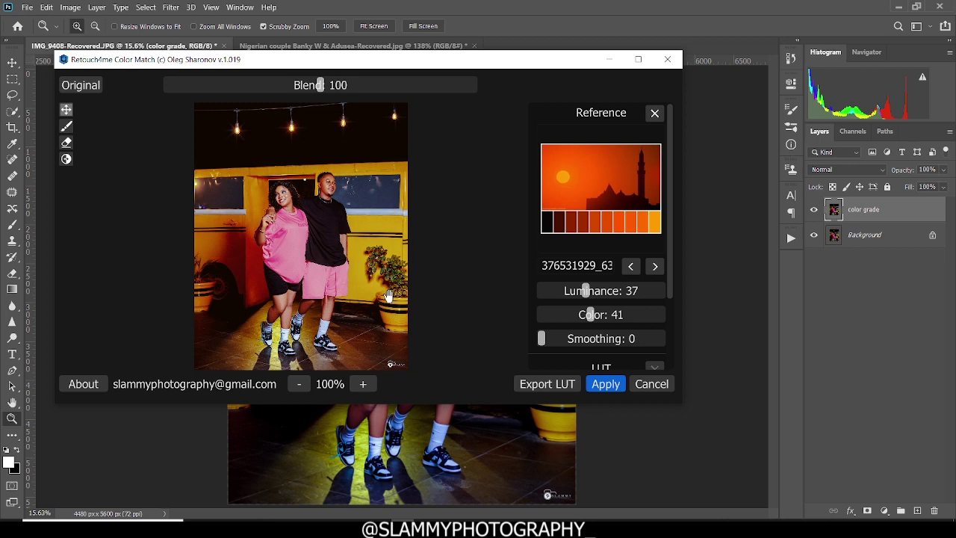
mouse_move(409, 296)
click(230, 244)
Apply the sunset Color Match, toggle color grade to compare, and fit the photo on screen
click(607, 384)
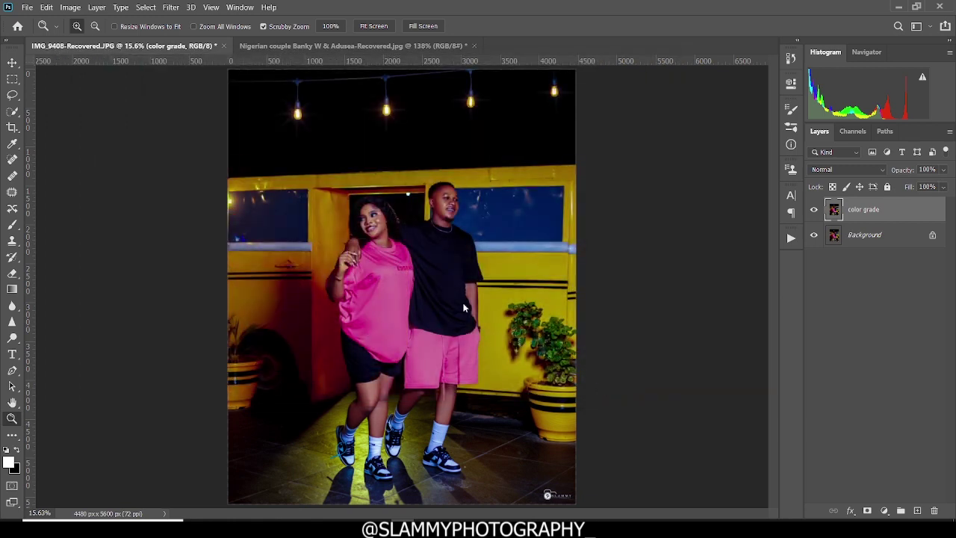
click(814, 210)
click(813, 211)
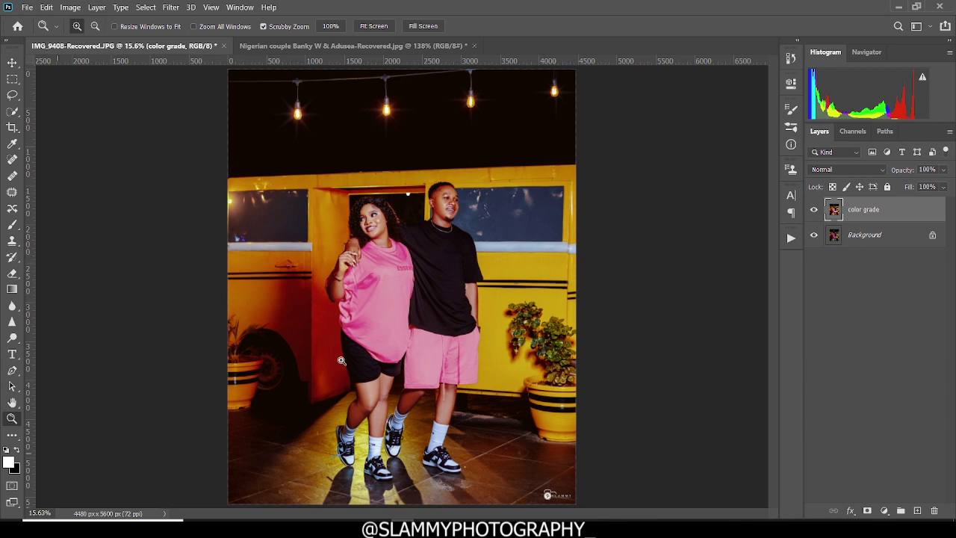
drag(402, 213, 432, 263)
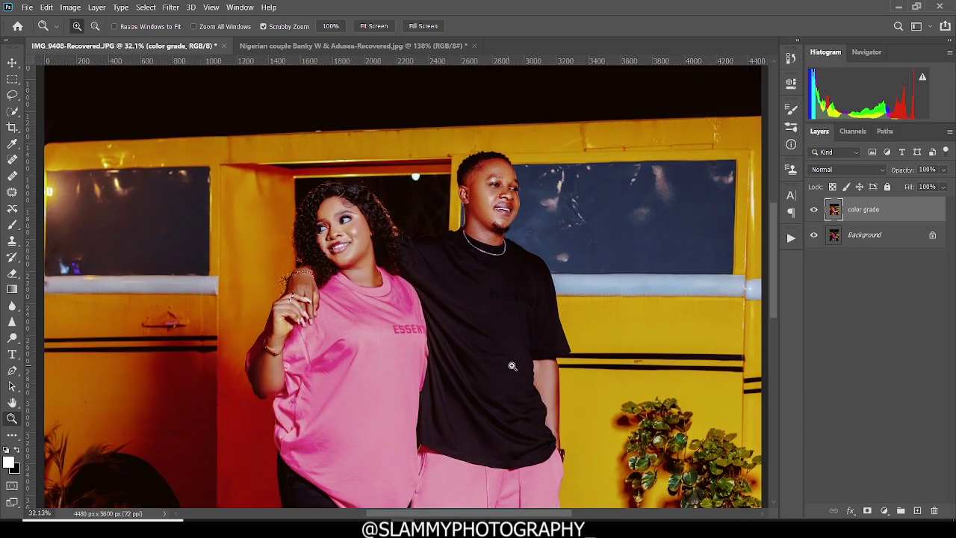
click(211, 7)
click(243, 120)
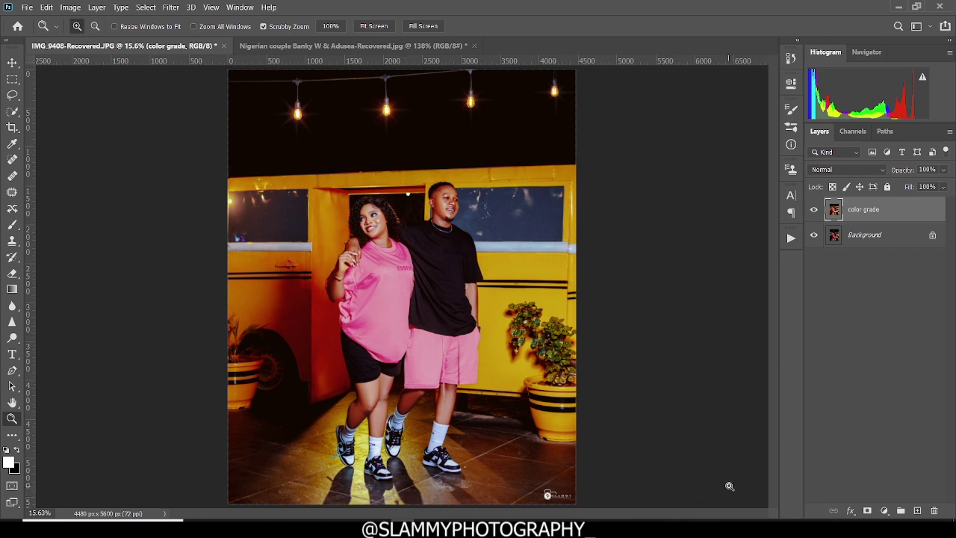
Add an inverted black layer mask to color grade, hiding the grade everywhere
click(867, 510)
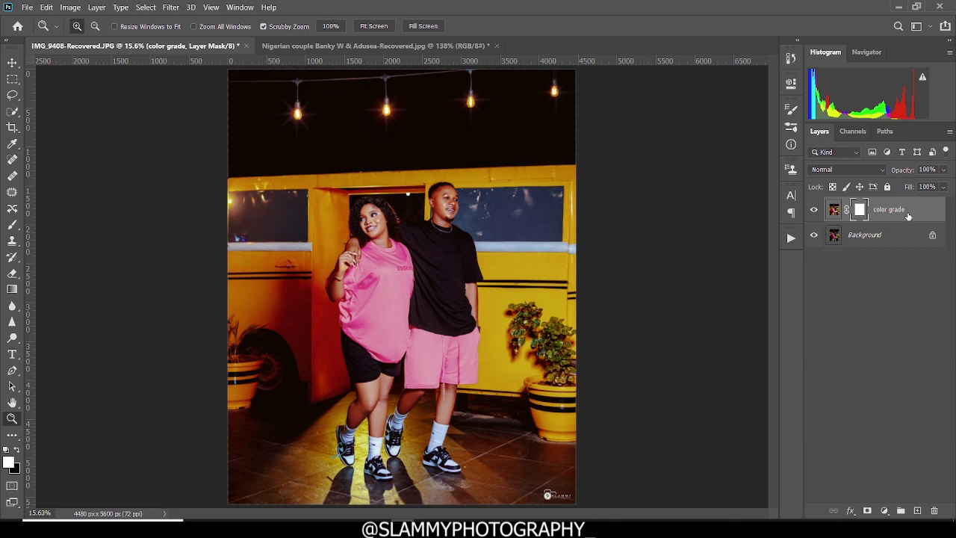
key(ctrl+i)
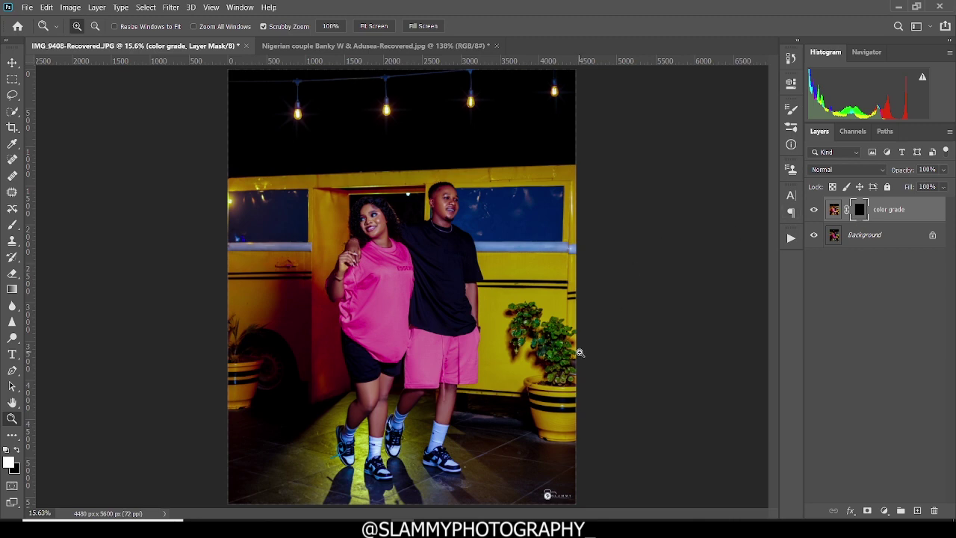
drag(429, 211, 454, 292)
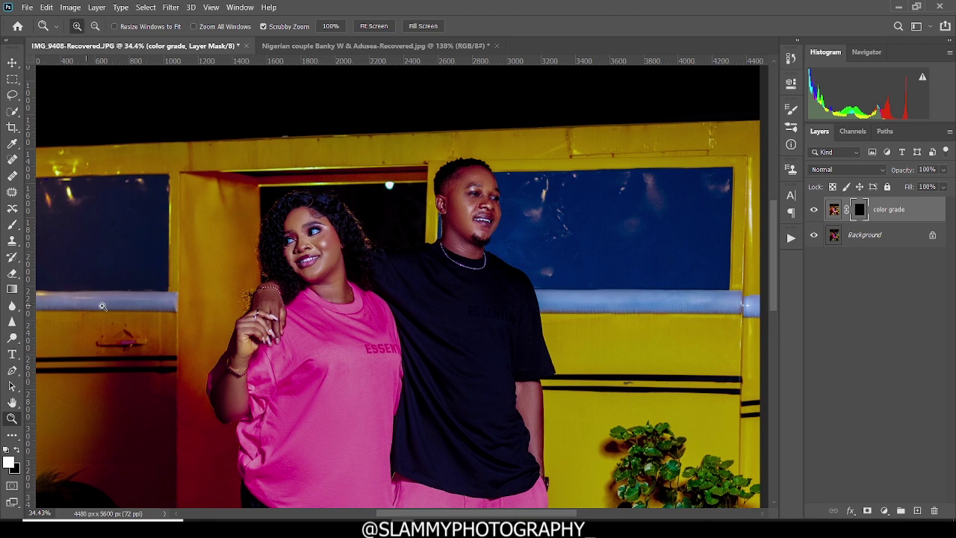
Brush the grade back onto the faces, the man's neck and forearm, and the woman's hand at 66% flow
click(12, 226)
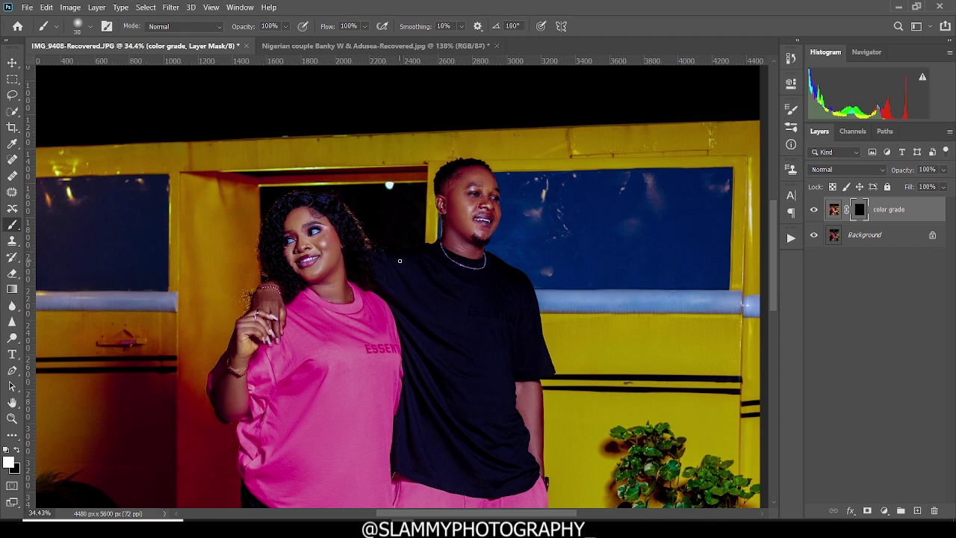
key(bracketright)
key(bracketright)
key(bracketright)
key(bracketright)
key(bracketright)
key(bracketright)
mouse_move(301, 253)
mouse_down()
mouse_move(339, 282)
mouse_move(310, 272)
mouse_move(346, 293)
mouse_move(310, 221)
mouse_up()
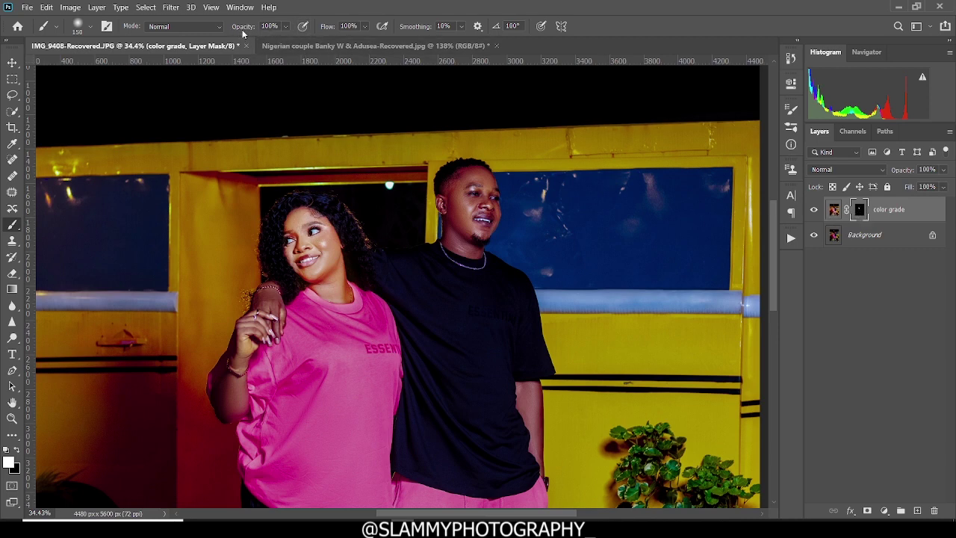
drag(327, 29, 308, 35)
mouse_move(486, 205)
mouse_down()
mouse_move(467, 209)
mouse_move(486, 179)
mouse_move(455, 224)
mouse_move(477, 248)
mouse_up()
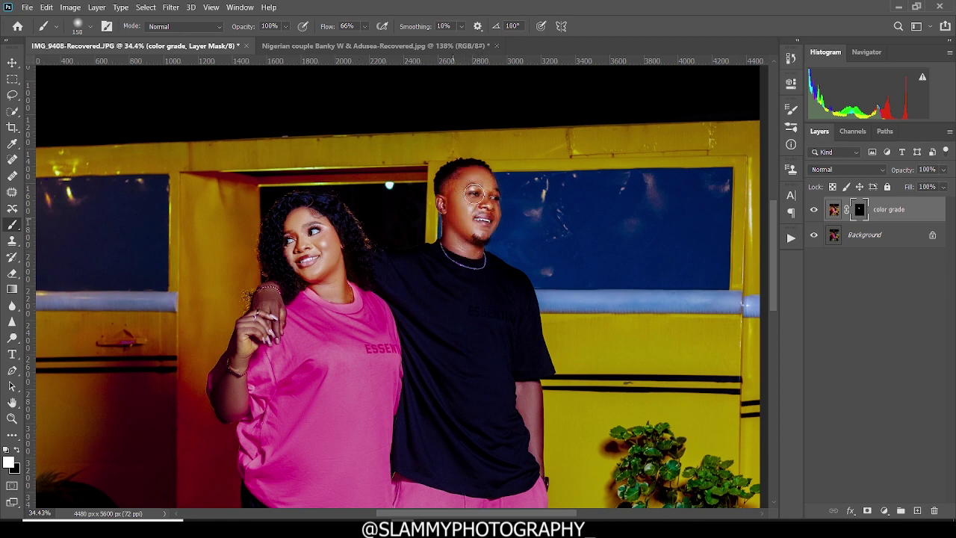
scroll(493, 321, down, 2)
mouse_move(529, 363)
mouse_down()
mouse_move(527, 321)
mouse_move(534, 399)
mouse_up()
mouse_move(270, 253)
mouse_down()
mouse_move(230, 319)
mouse_move(239, 338)
mouse_move(220, 333)
mouse_move(234, 349)
mouse_move(239, 309)
mouse_up()
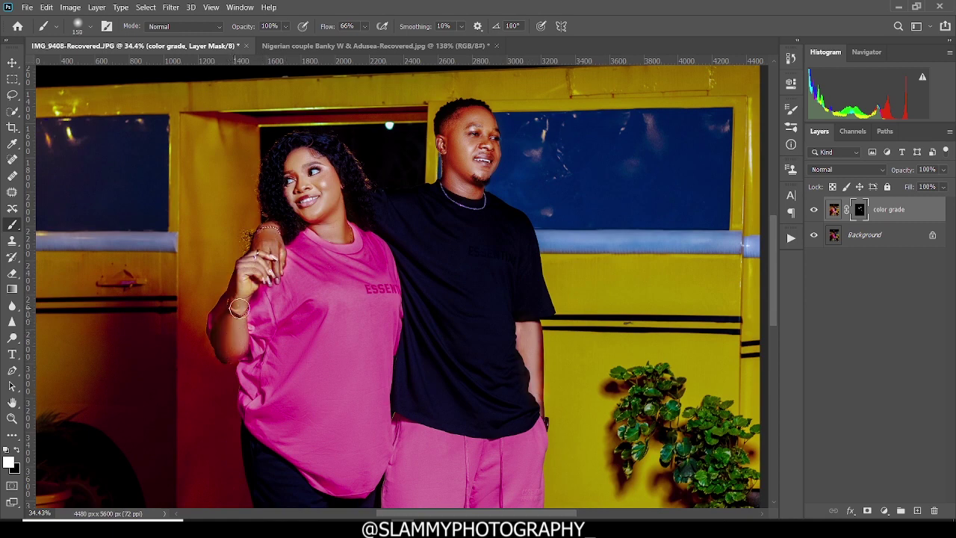
Paint the grade back onto both people's lower legs with a larger brush
drag(338, 365, 376, 97)
key(bracketright)
mouse_move(523, 287)
mouse_down()
mouse_move(527, 224)
mouse_move(437, 283)
mouse_move(461, 240)
mouse_move(426, 261)
mouse_move(411, 241)
mouse_move(384, 254)
mouse_move(375, 285)
mouse_move(331, 256)
mouse_move(321, 292)
mouse_move(334, 272)
mouse_up()
key(bracketright)
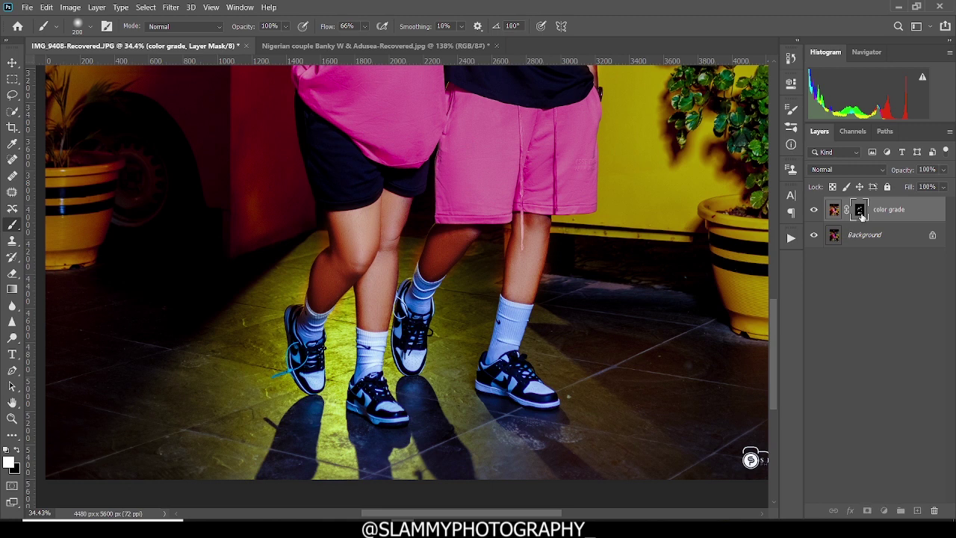
In the layer mask's Properties, set the color grade mask's feather to 79.5 px
click(792, 84)
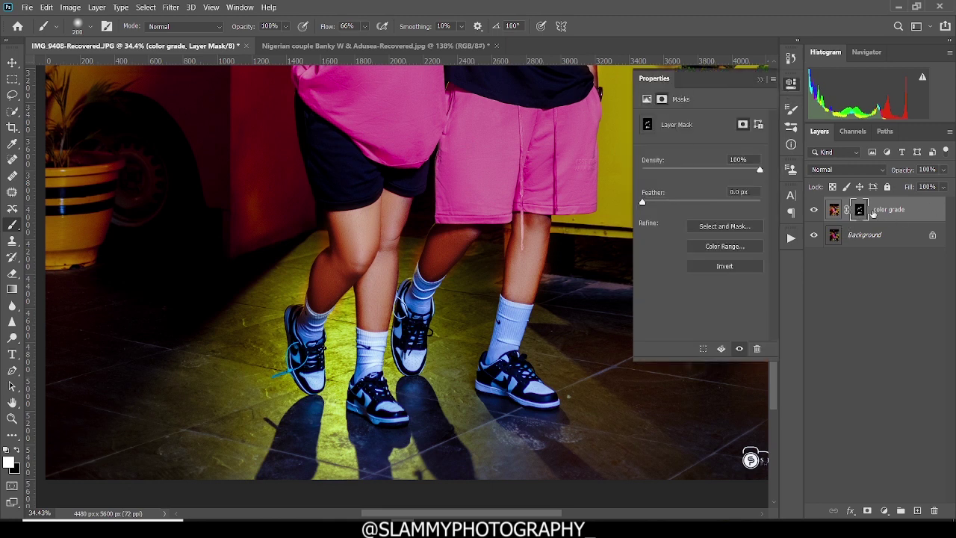
click(834, 210)
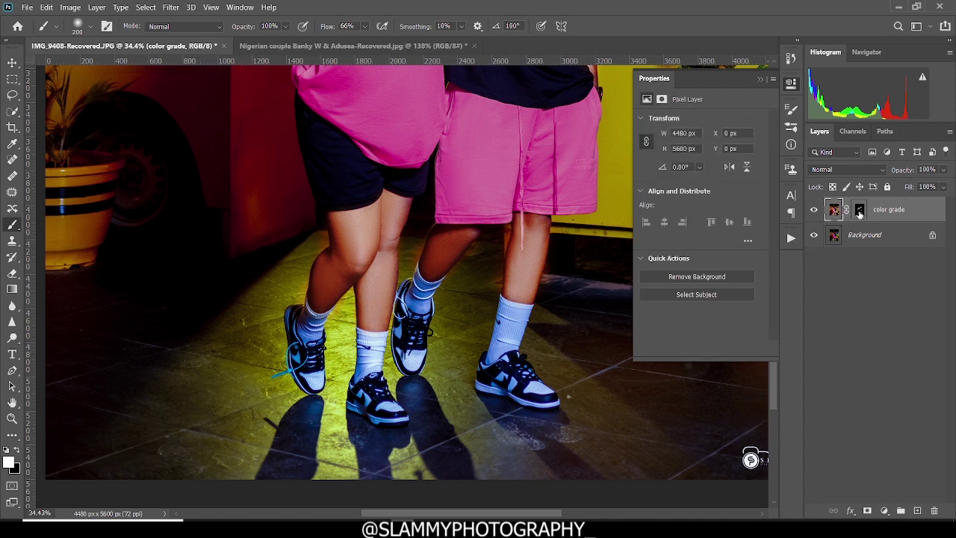
click(859, 212)
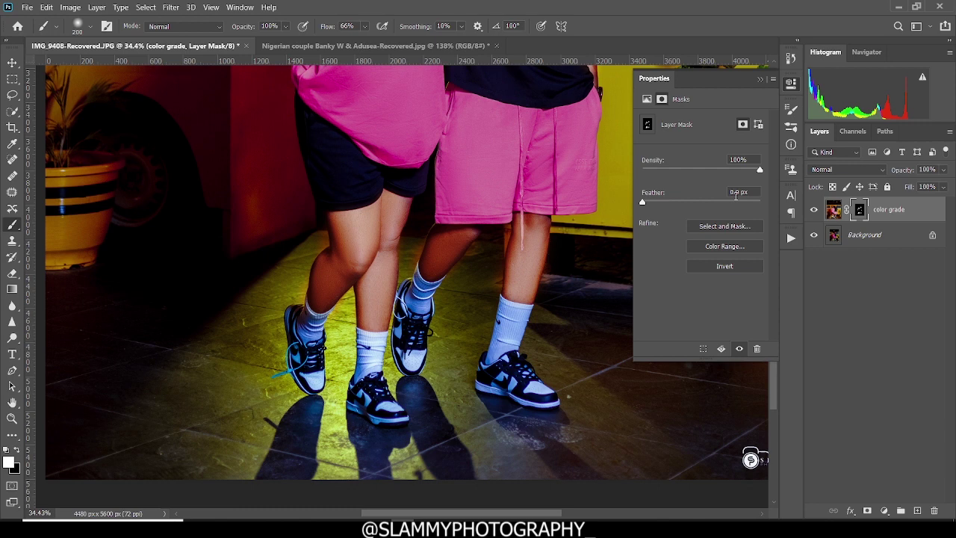
drag(701, 200, 710, 202)
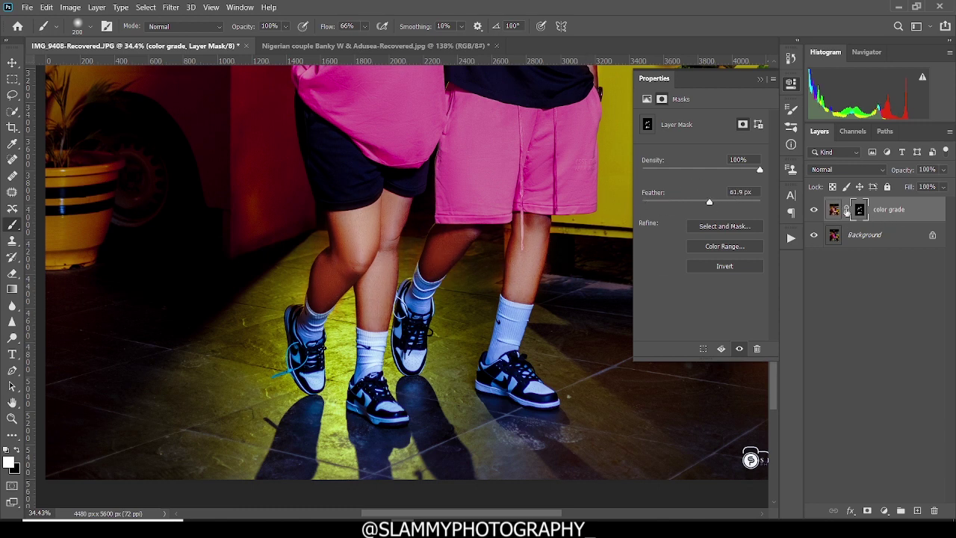
click(645, 203)
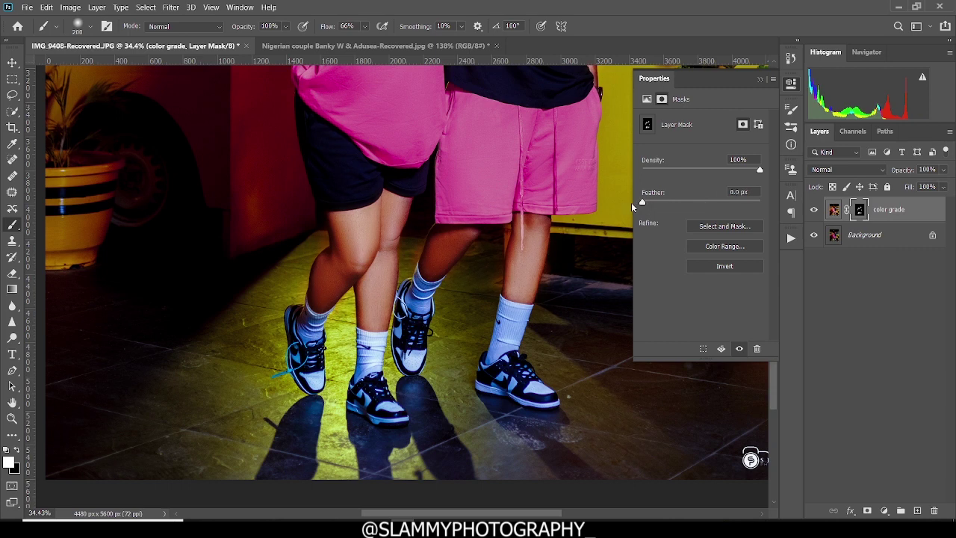
click(701, 204)
click(714, 202)
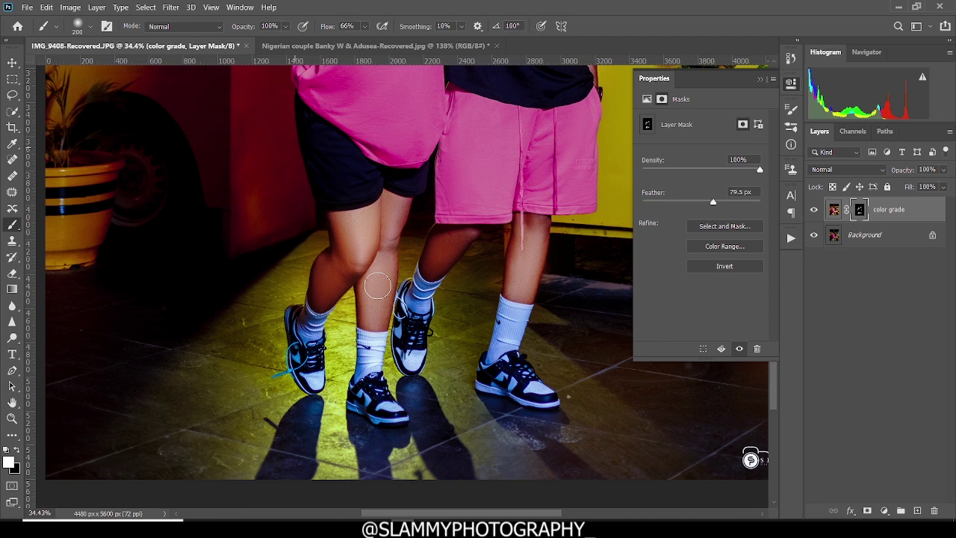
Fit the whole photo on screen and lower the mask density to about 53%
click(211, 8)
click(241, 117)
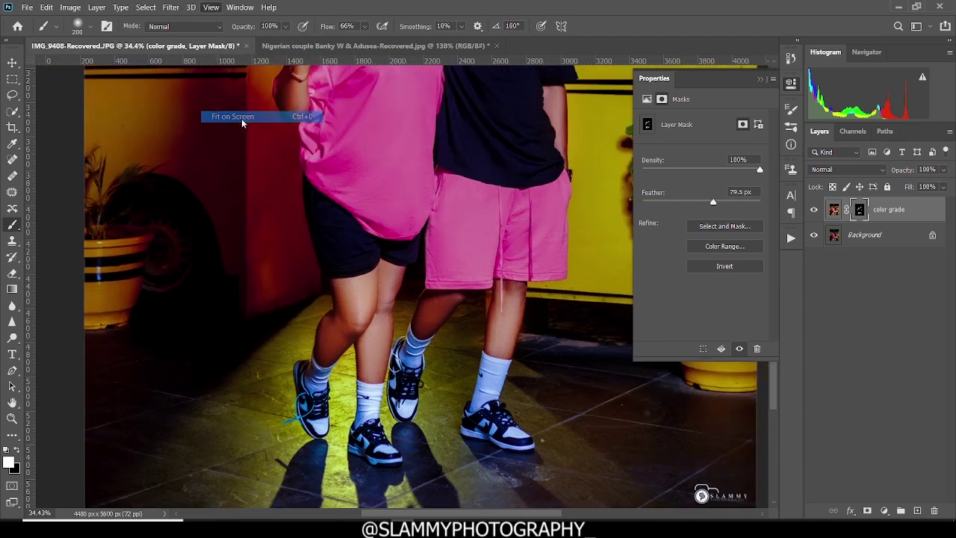
drag(701, 170, 706, 170)
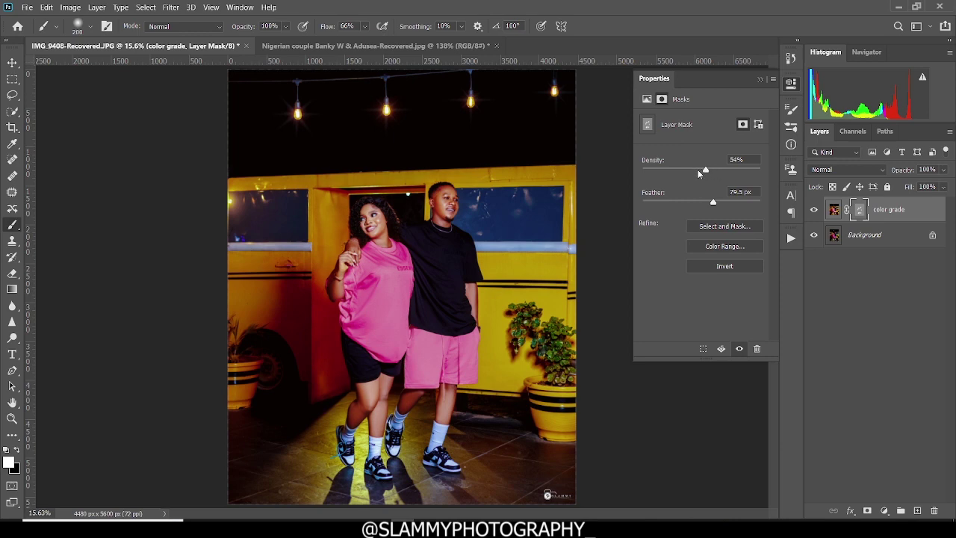
drag(686, 168, 705, 170)
Collapse the mask Properties and toggle the color grade layer off and on for a before-and-after
click(760, 80)
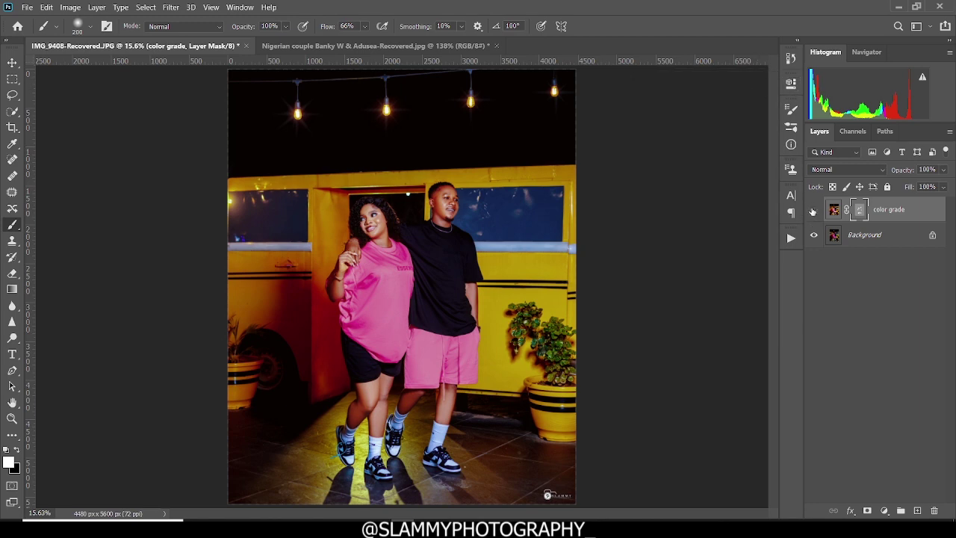
click(814, 211)
click(814, 211)
On the second couple photo, duplicate the Background layer and name the copy 'color'
click(314, 47)
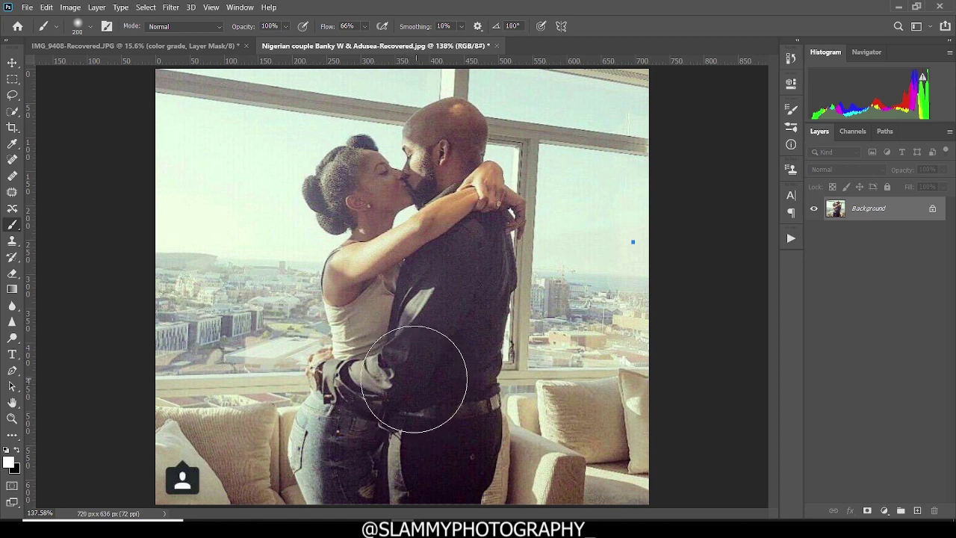
mouse_move(415, 379)
mouse_down()
mouse_move(434, 360)
mouse_move(418, 367)
mouse_move(451, 363)
mouse_move(441, 366)
mouse_up()
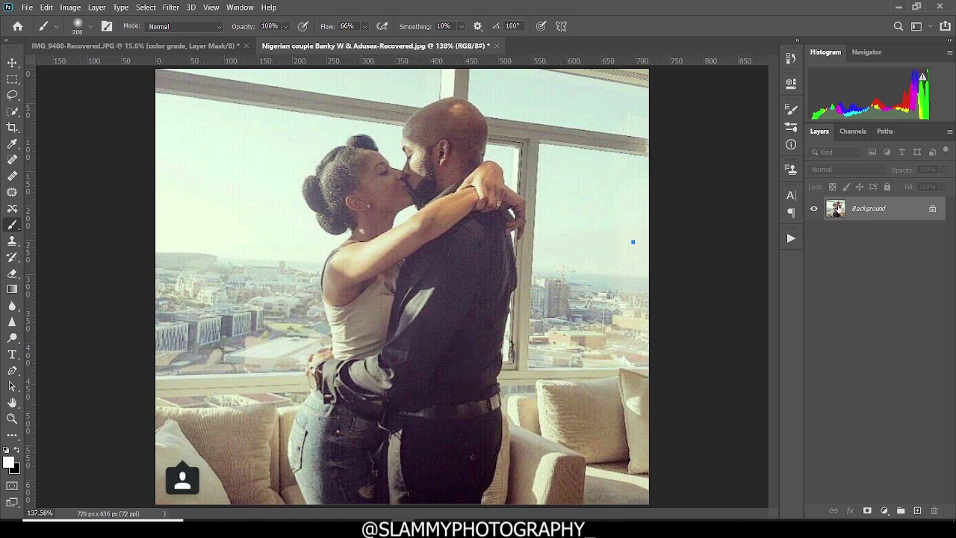
drag(889, 213, 918, 511)
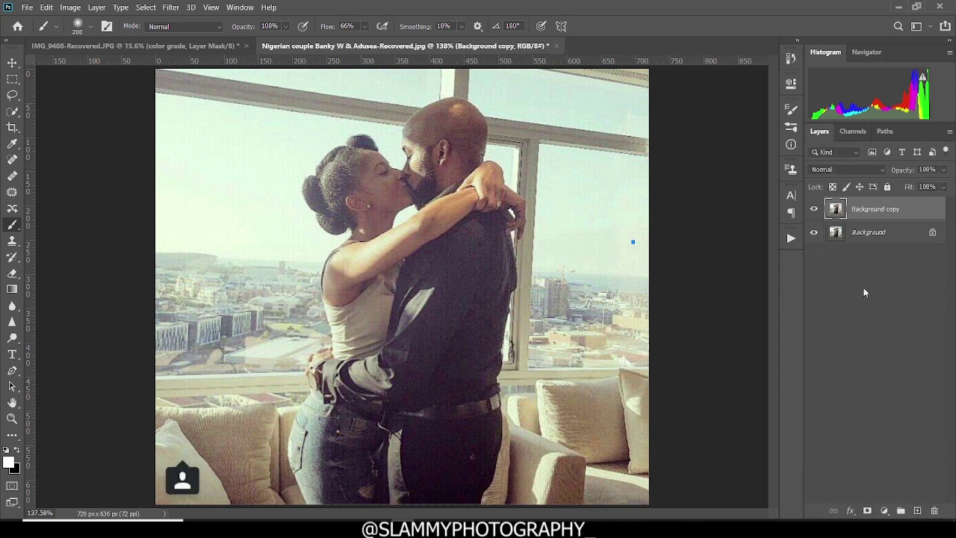
double_click(868, 210)
text(color)
key(Return)
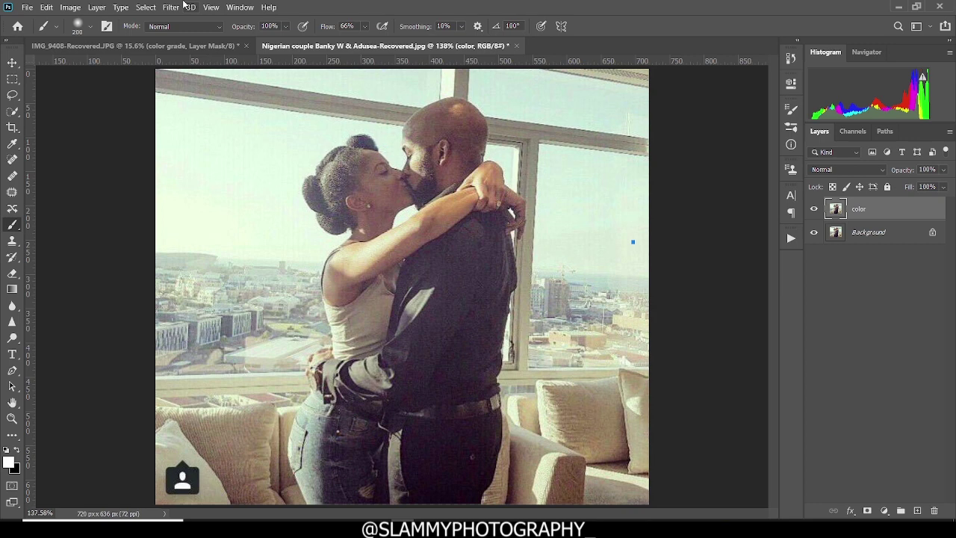
click(171, 8)
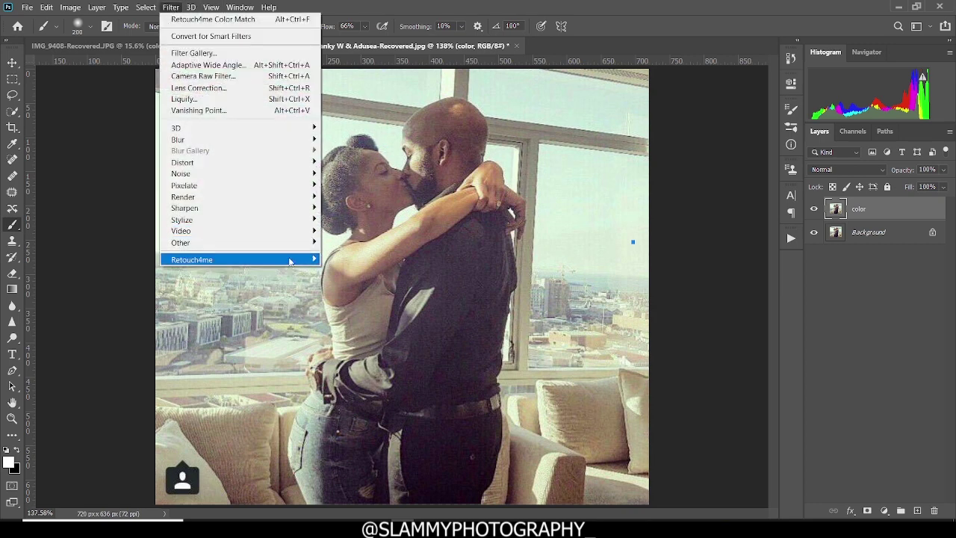
Run Filter > Retouch4me > Retouch4me Color Match and scroll its settings down to the LUT section
mouse_move(291, 262)
click(350, 259)
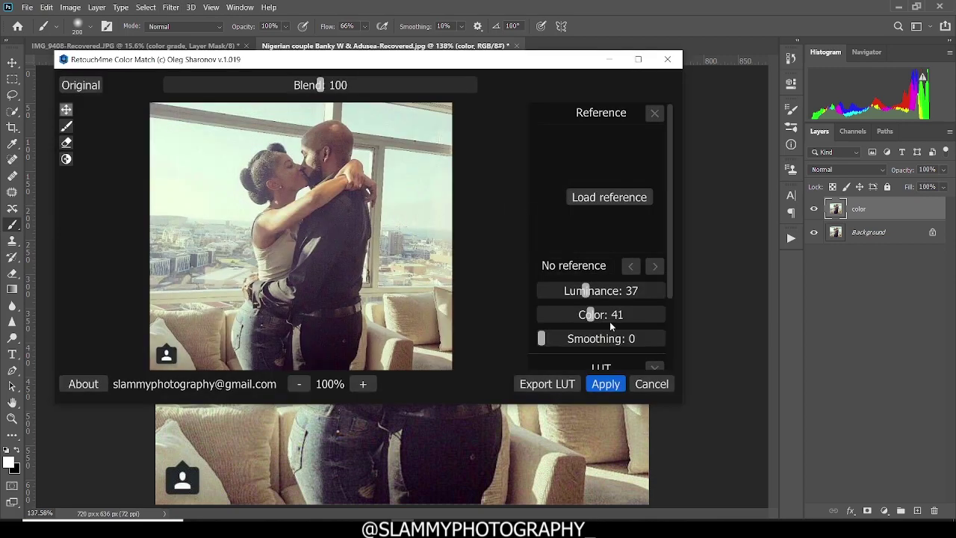
scroll(610, 322, down, 2)
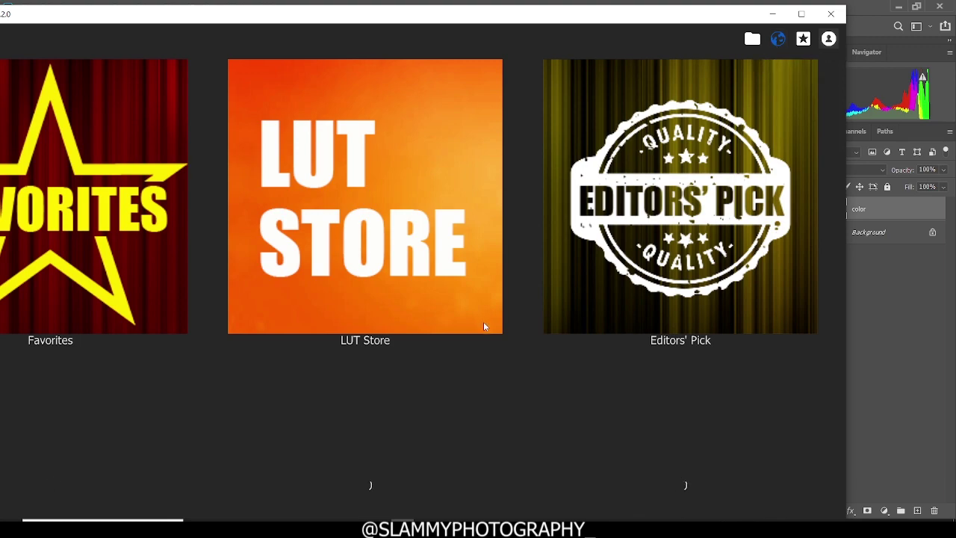
Browse the LUT Manager's Favorites, LUT Store, Editors' Pick, Top25, Log and Users' Uploads collections
scroll(483, 323, down, 10)
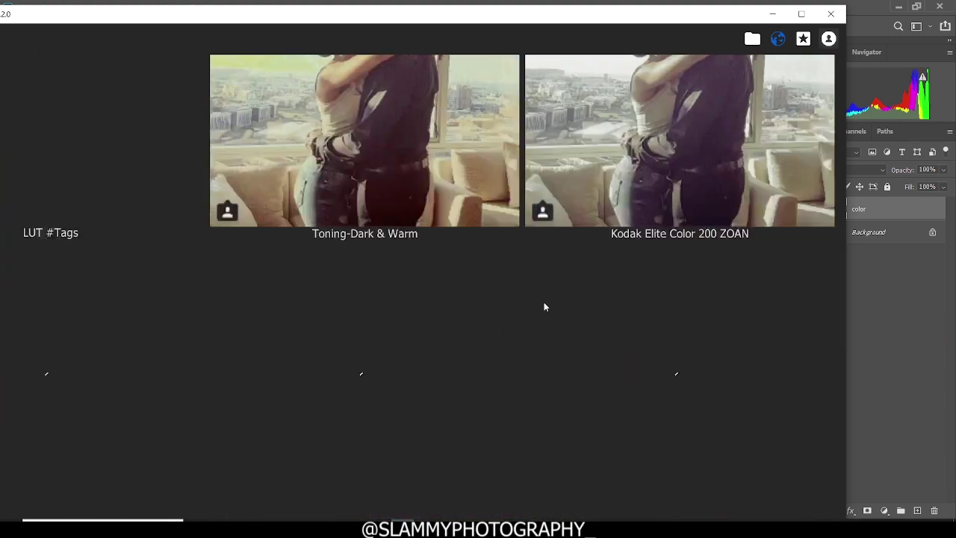
scroll(544, 307, up, 2)
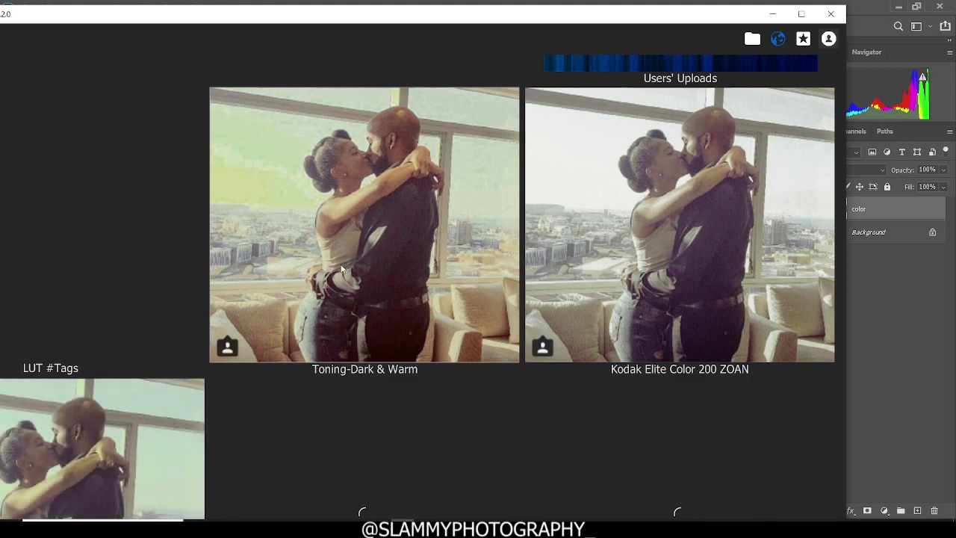
scroll(355, 282, down, 4)
scroll(358, 285, up, 8)
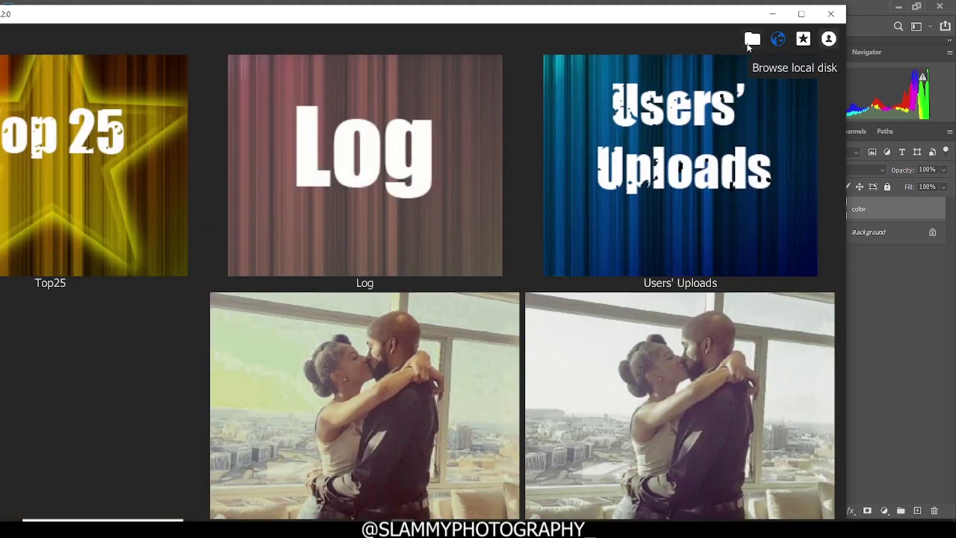
From the local skintone folder, apply a Slammy Amazing skintone LUT to the couple photo
click(750, 42)
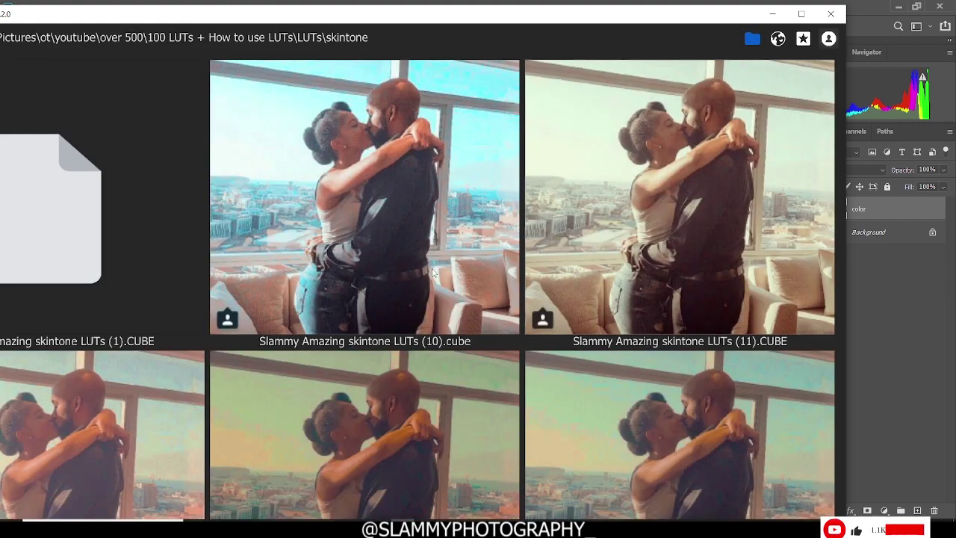
scroll(416, 278, down, 3)
scroll(416, 276, down, 9)
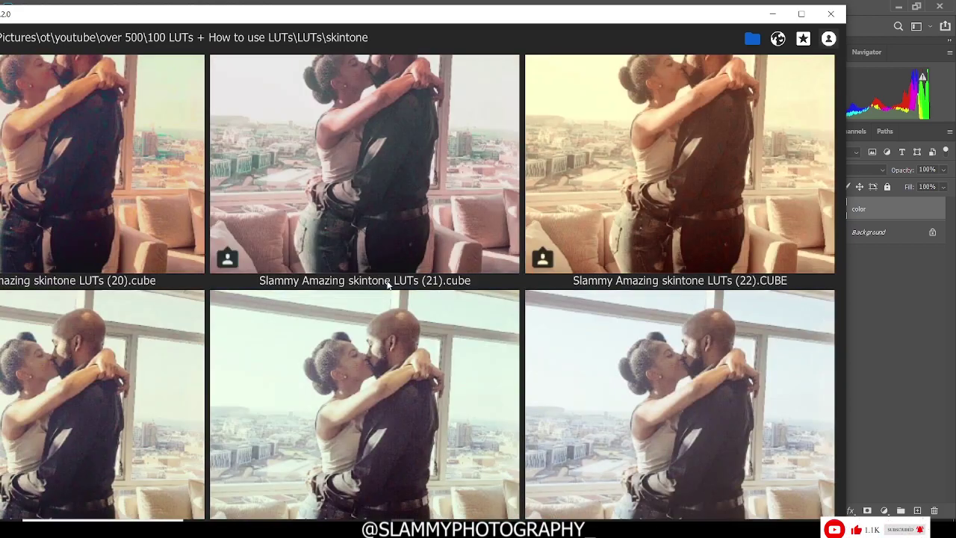
scroll(388, 284, down, 15)
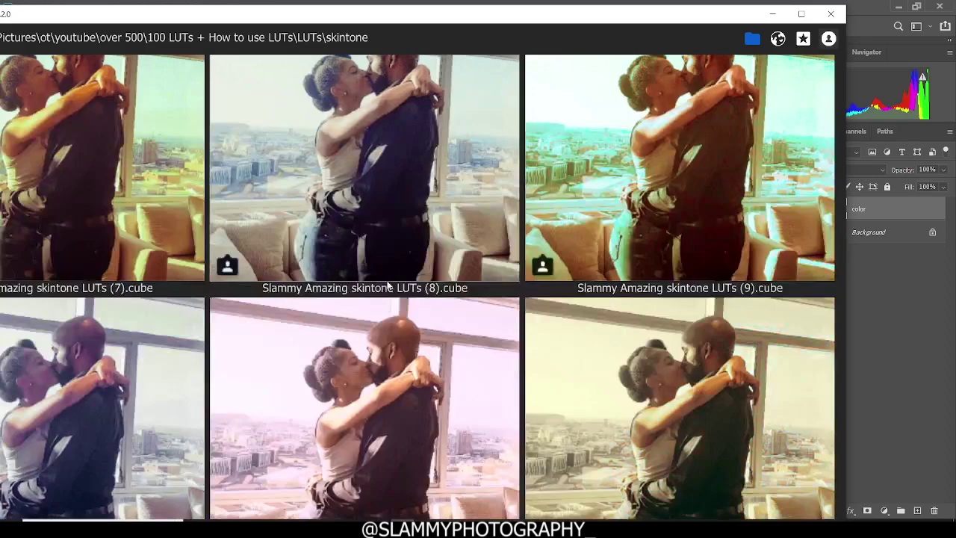
scroll(387, 284, down, 15)
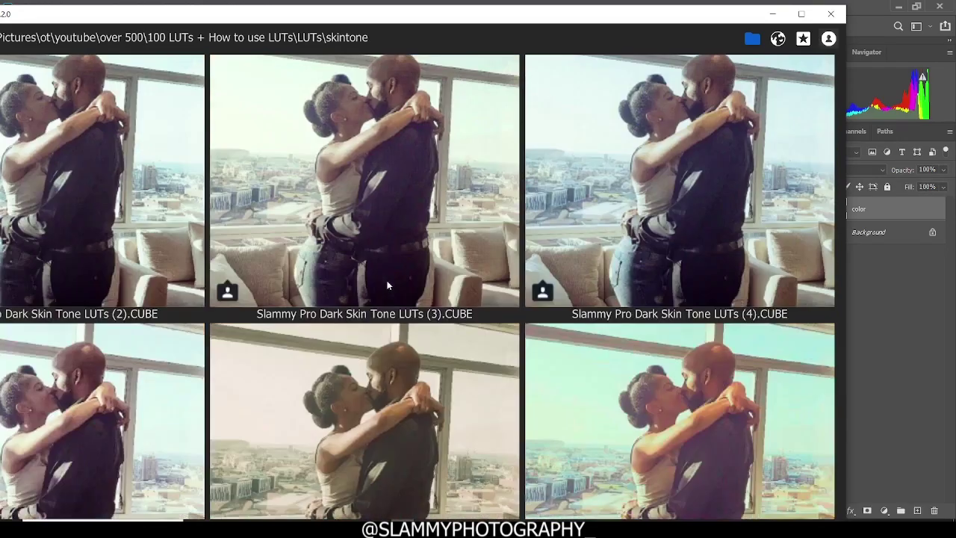
scroll(387, 284, down, 5)
scroll(387, 283, up, 10)
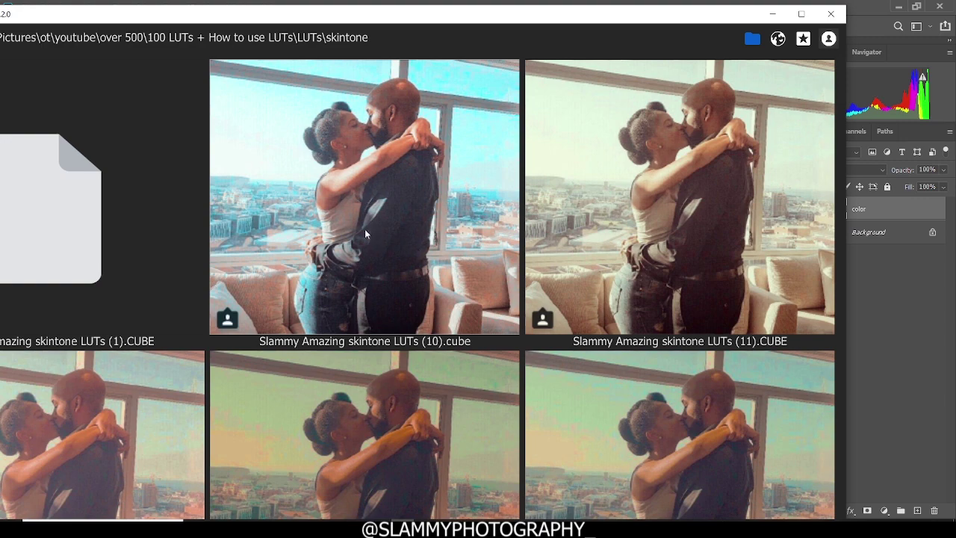
double_click(410, 208)
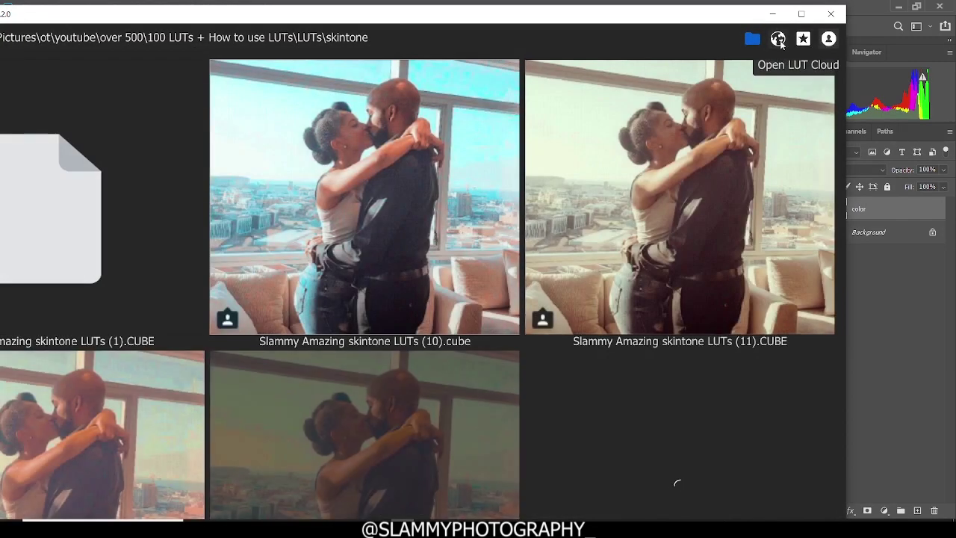
Load the RedLog LUT from the LUT Cloud onto the couple photo at Blend 100
click(778, 40)
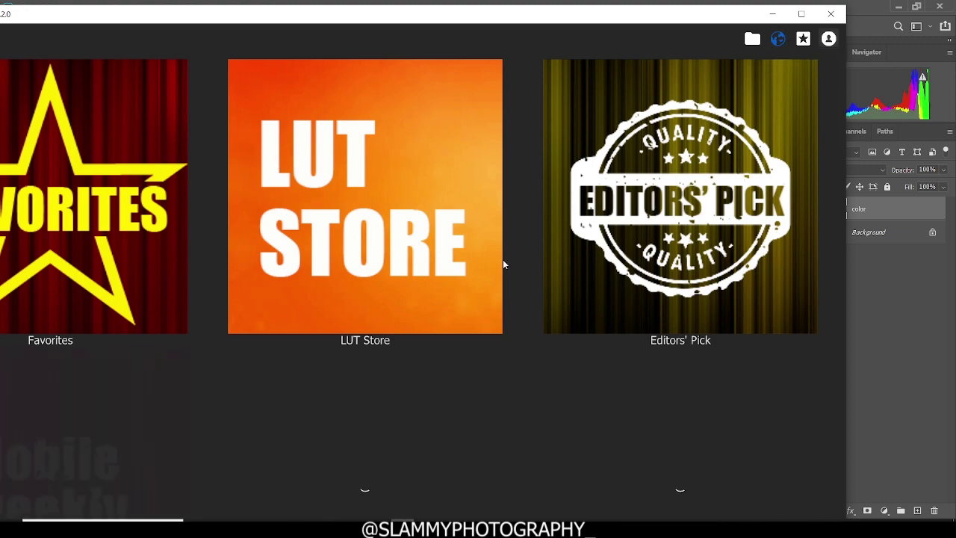
scroll(502, 261, down, 3)
scroll(503, 263, down, 4)
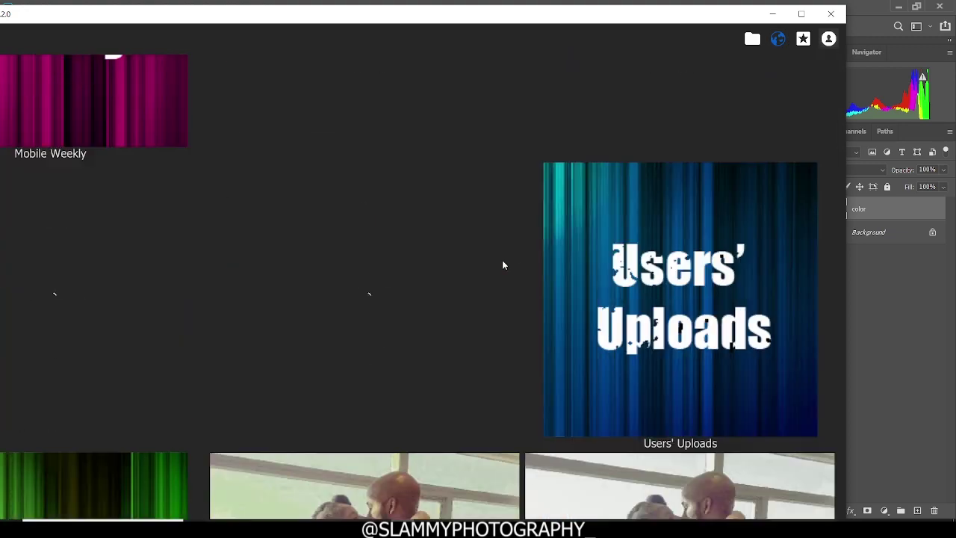
scroll(537, 298, down, 10)
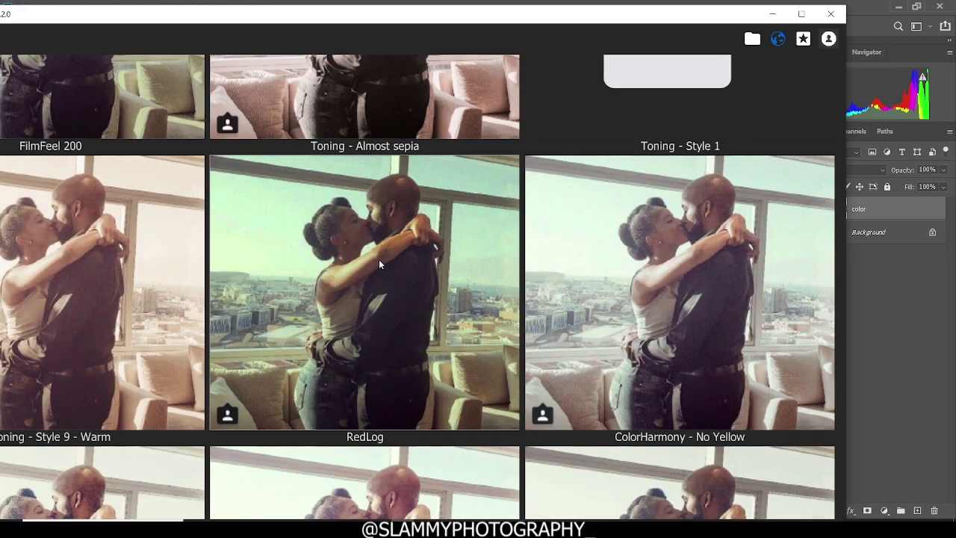
scroll(379, 262, down, 5)
scroll(379, 263, up, 5)
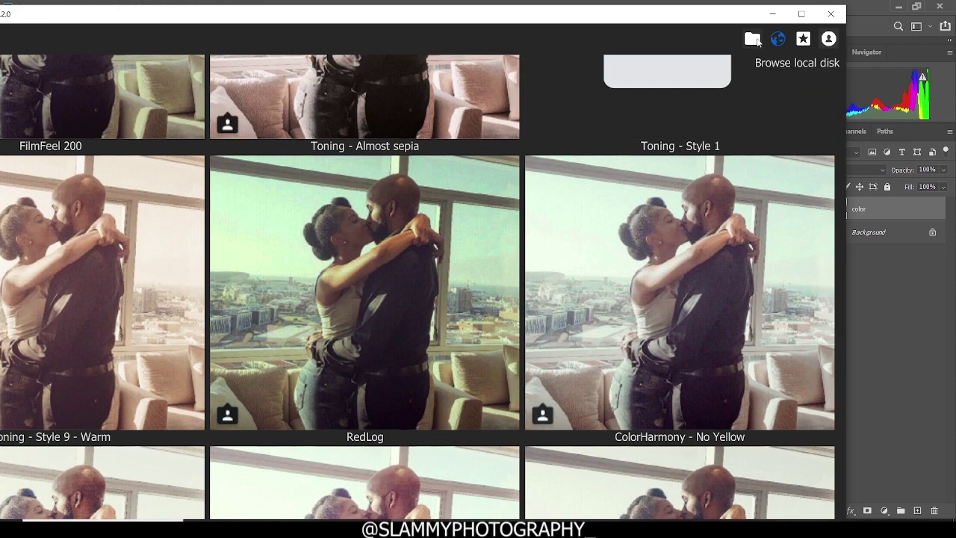
click(397, 277)
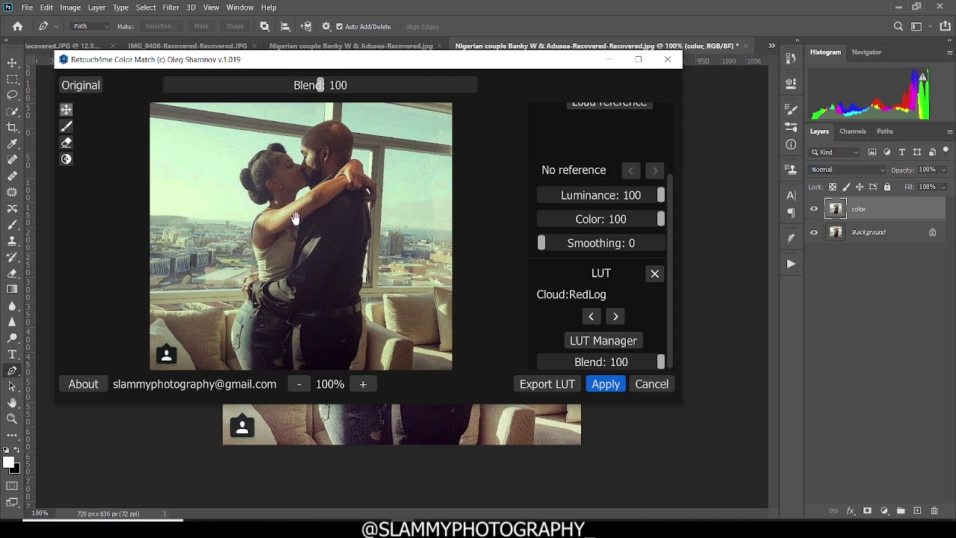
Export the current grade as the LUT file 'new cinematic.cube' in Downloads
click(533, 385)
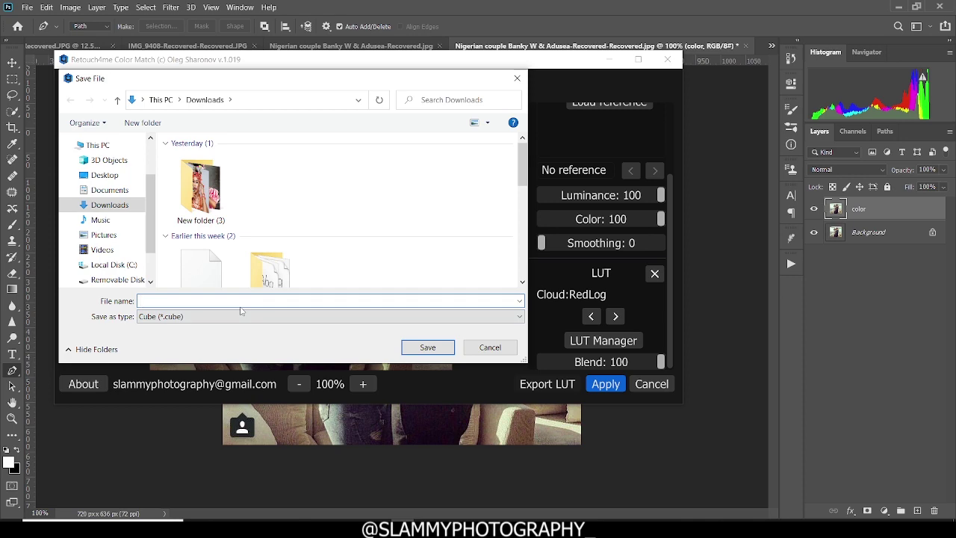
text(new cinematic)
click(435, 349)
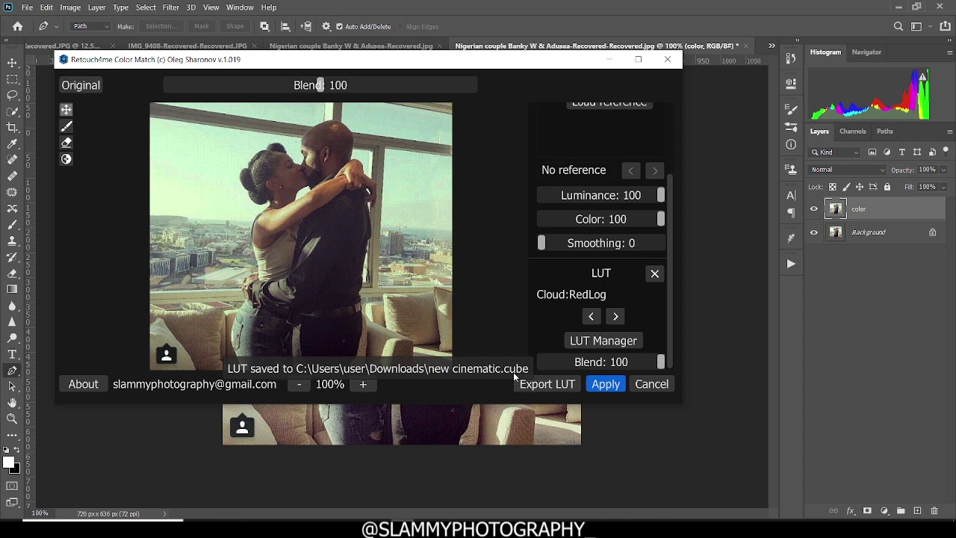
scroll(590, 314, up, 3)
scroll(591, 313, down, 3)
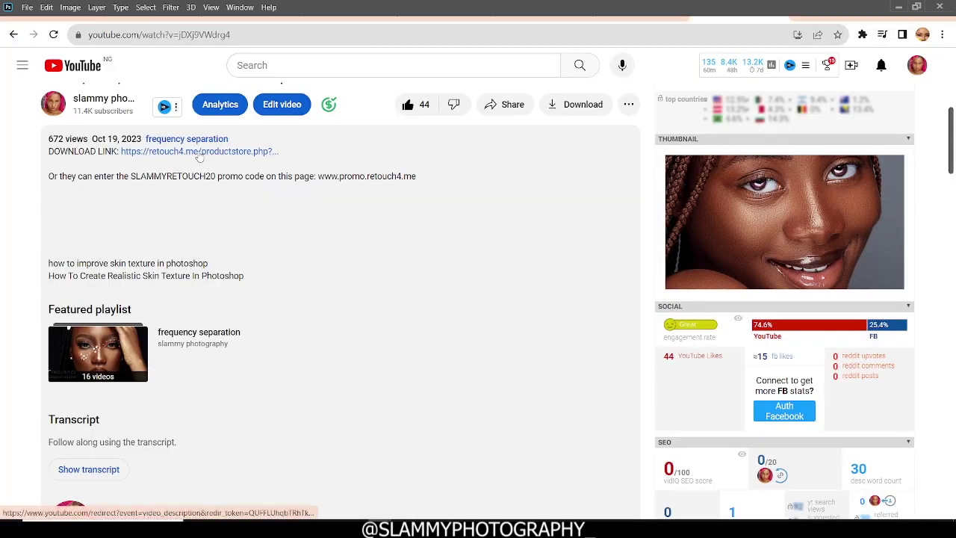
Follow the YouTube description's download link and scroll through the Retouch4me product store
click(200, 151)
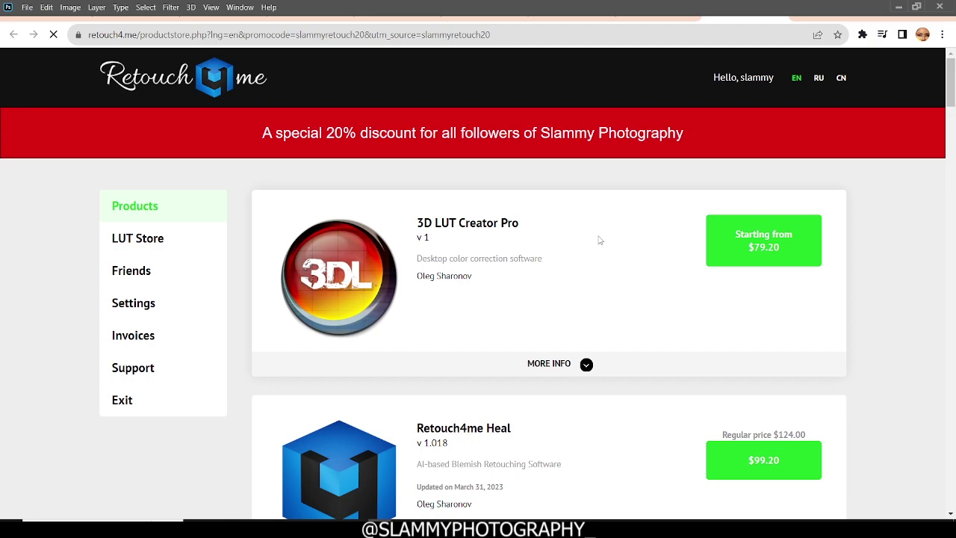
scroll(599, 252, down, 1)
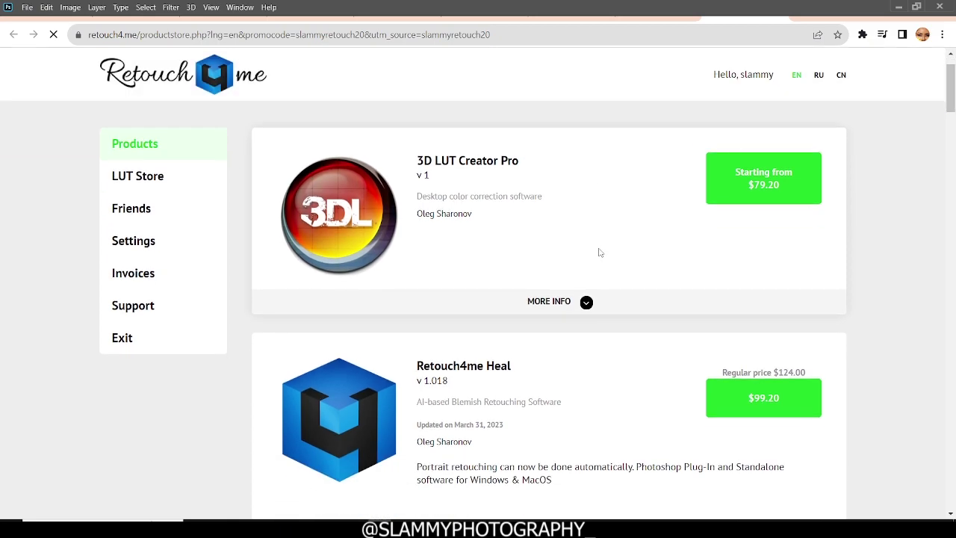
scroll(599, 253, down, 10)
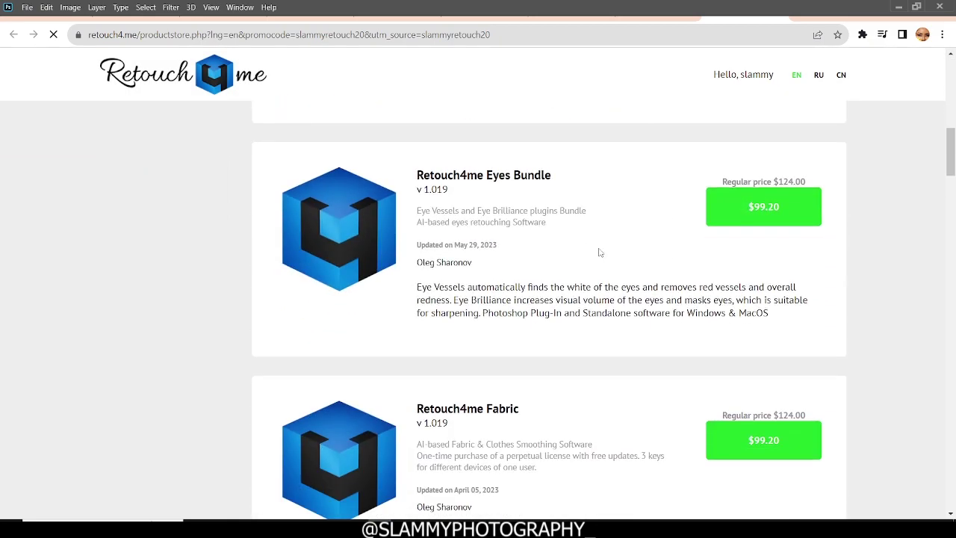
scroll(599, 252, down, 15)
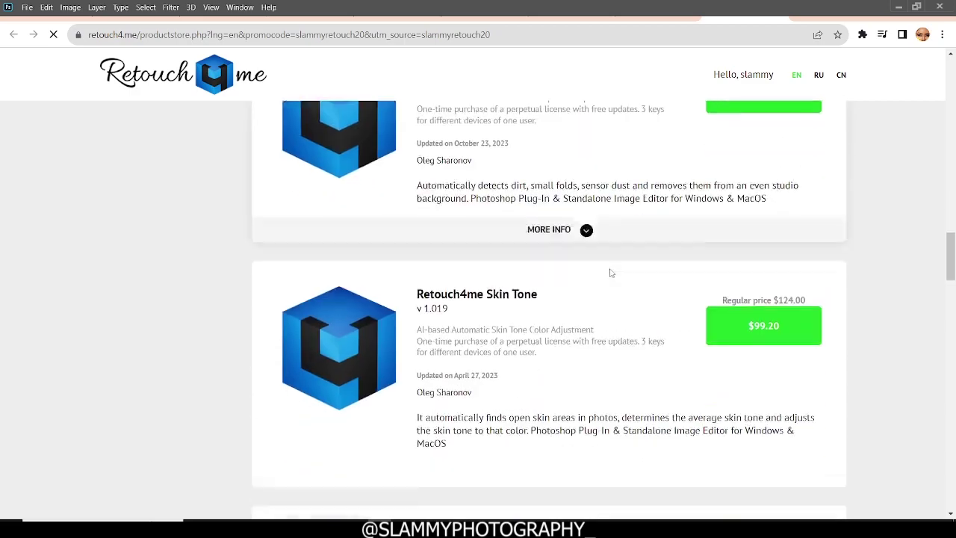
scroll(610, 273, down, 15)
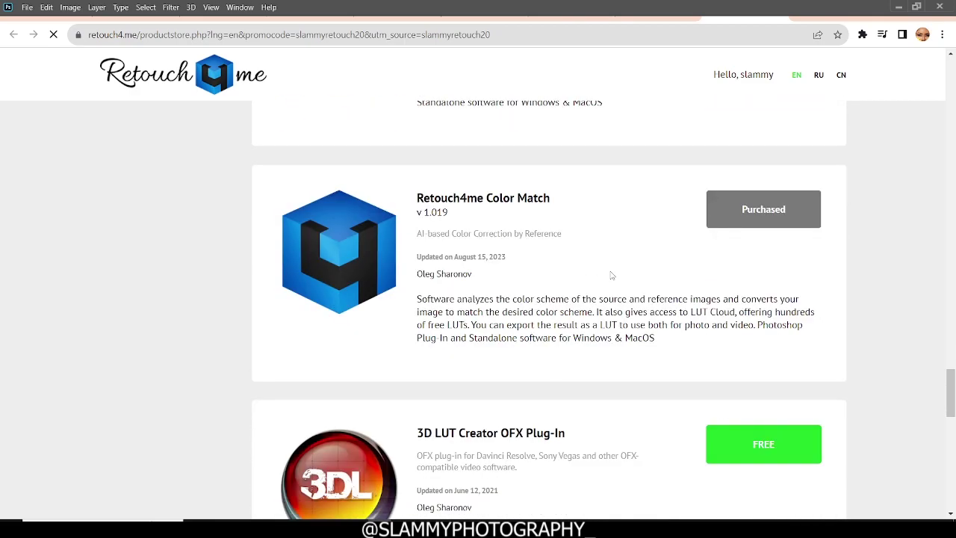
scroll(669, 266, down, 5)
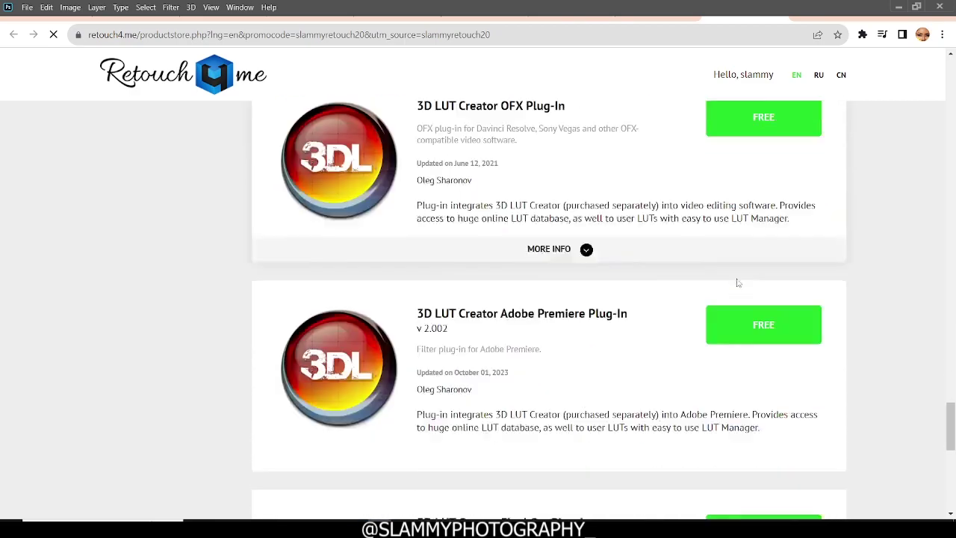
scroll(736, 279, up, 15)
scroll(510, 315, up, 20)
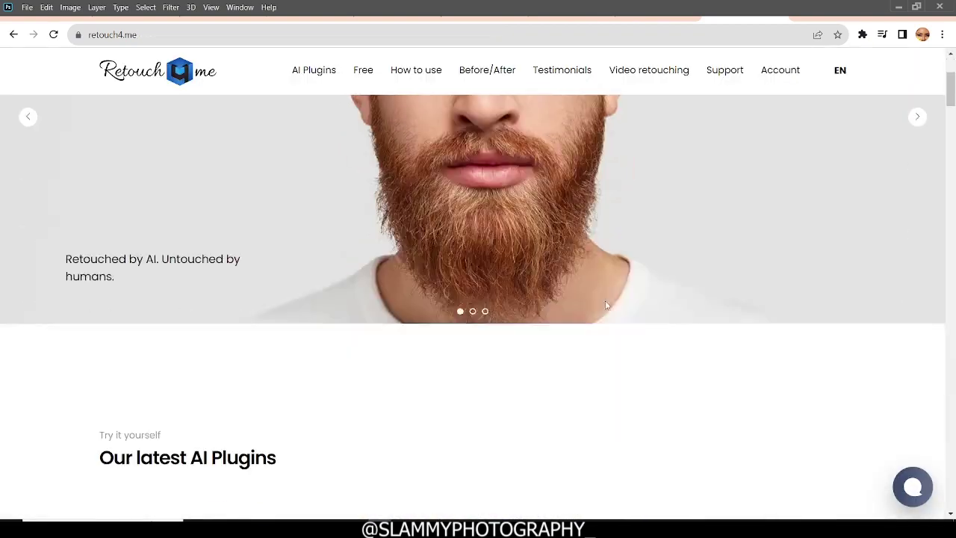
Scroll down the retouch4me.me home page to the LUT Store listing with 2010 Style Filters
scroll(606, 303, down, 12)
scroll(613, 329, down, 15)
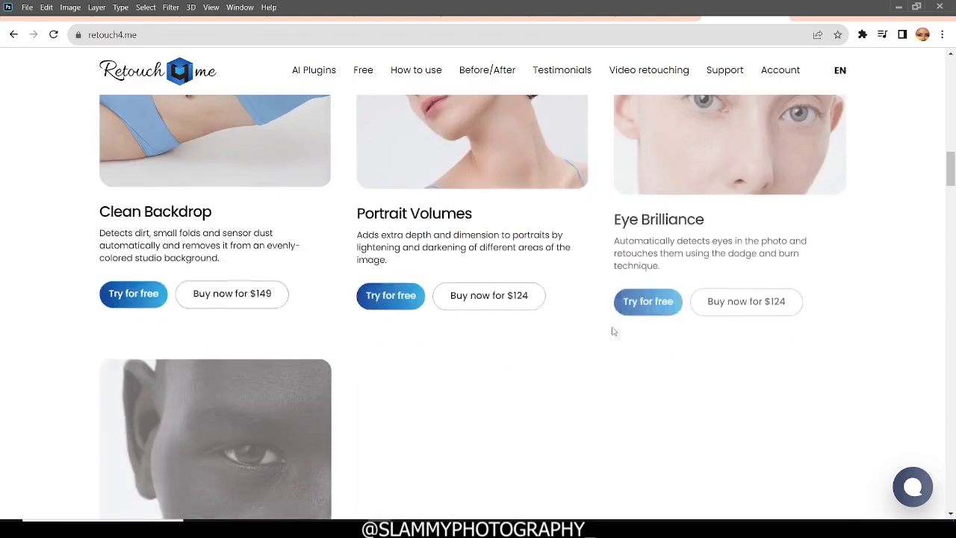
scroll(613, 332, down, 15)
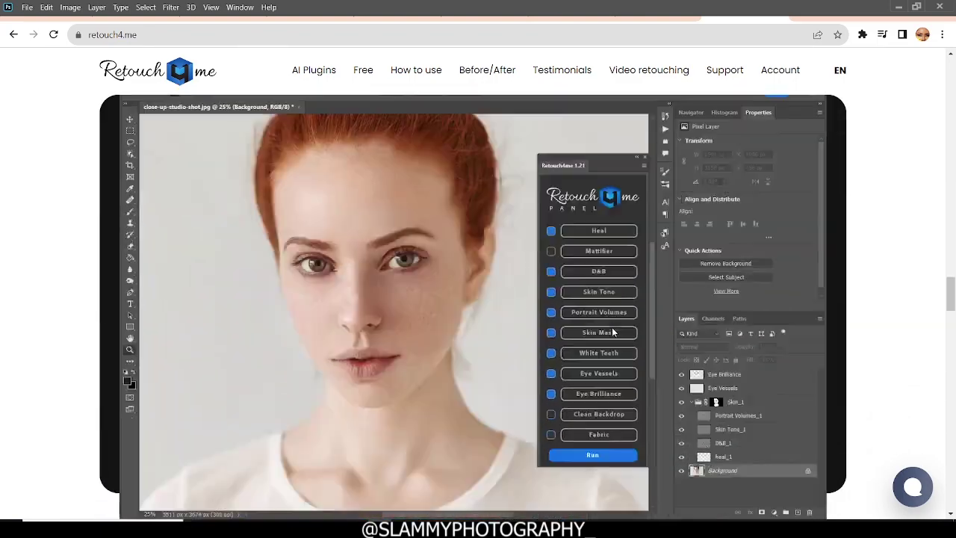
scroll(613, 332, down, 15)
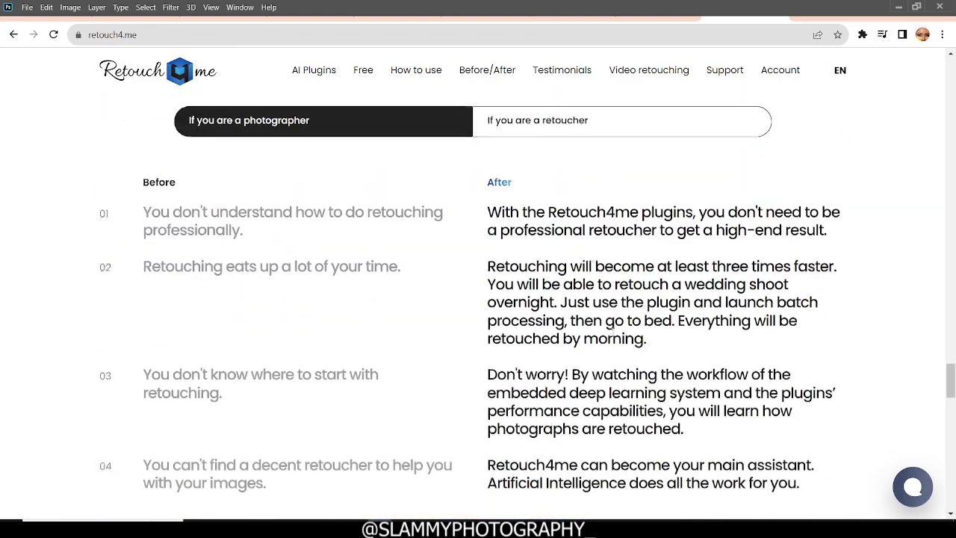
scroll(613, 332, down, 15)
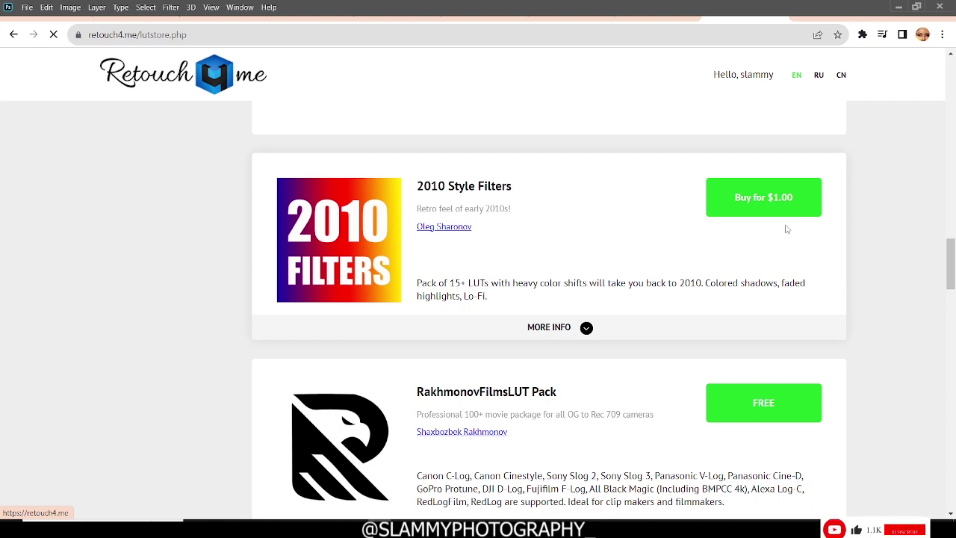
scroll(751, 287, up, 3)
scroll(751, 287, up, 12)
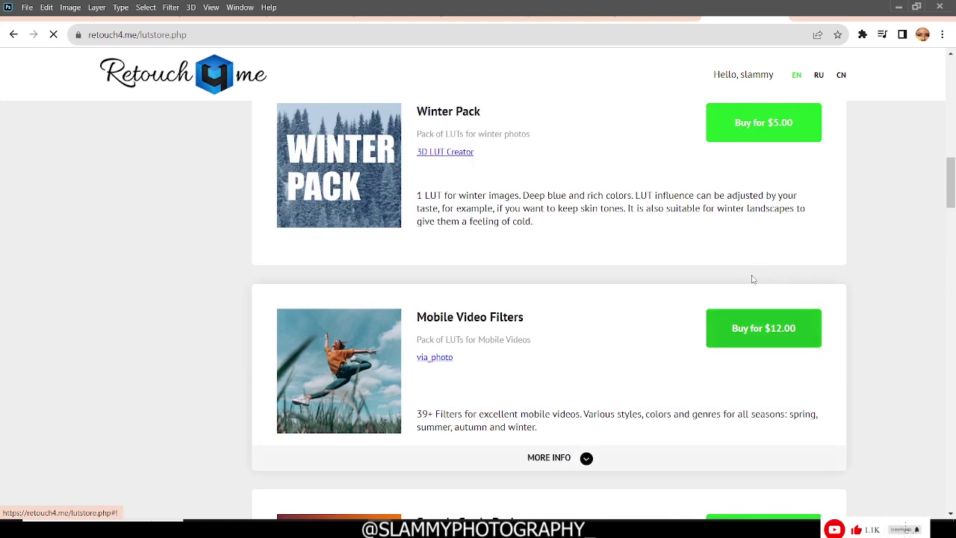
scroll(753, 280, up, 7)
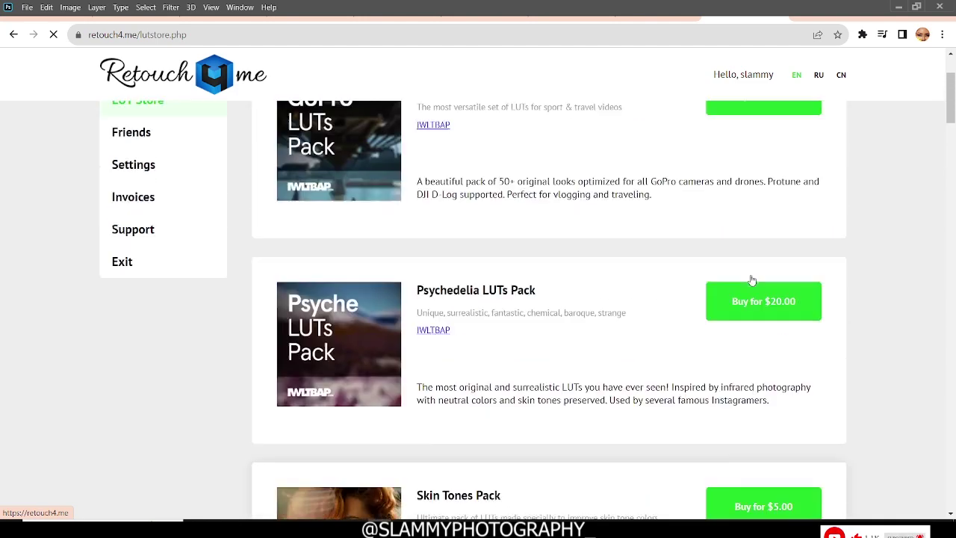